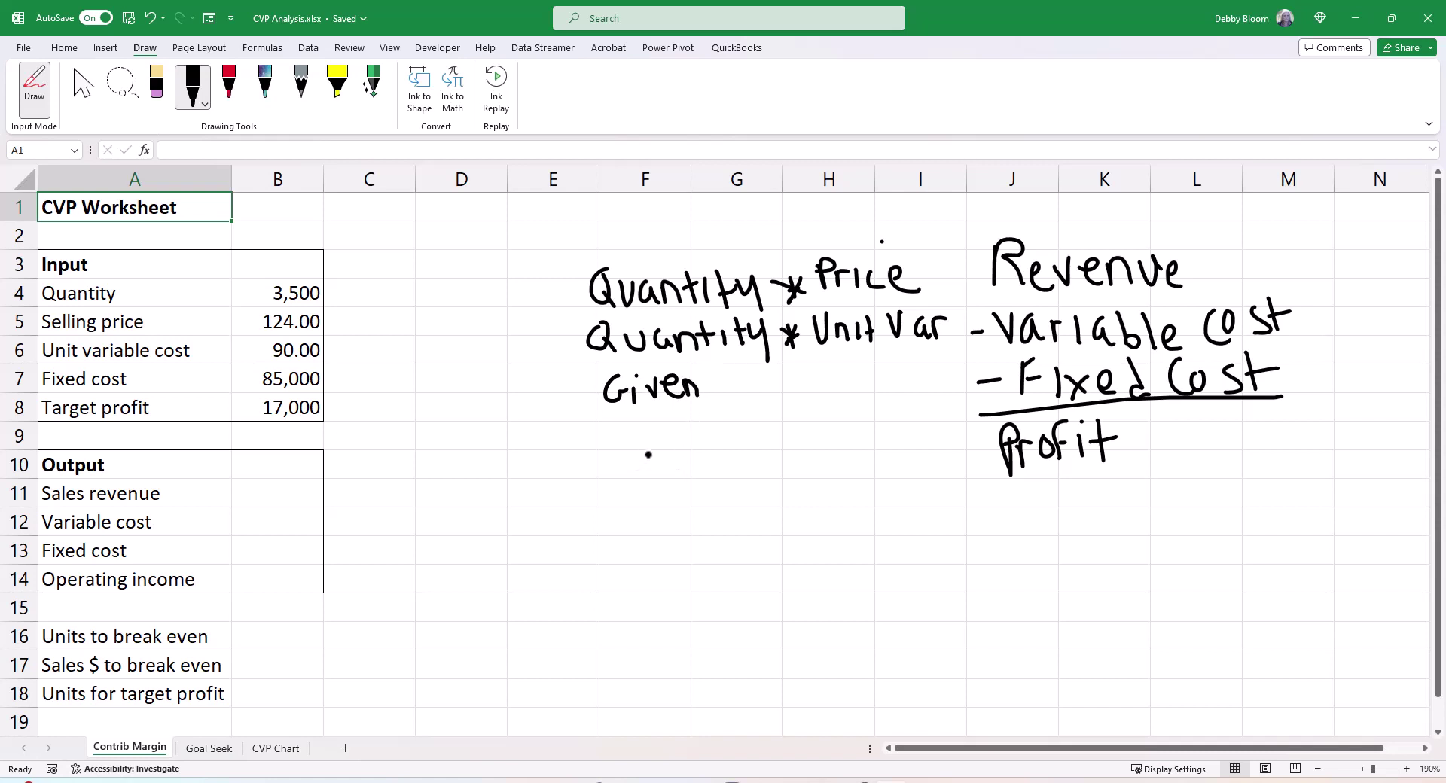
Handwrite "Ø or given" in ink below "Given", level with the handwritten "Profit"
mouse_move(649, 431)
mouse_down()
mouse_move(654, 457)
mouse_move(655, 433)
mouse_move(637, 472)
mouse_up()
mouse_move(688, 437)
mouse_down()
mouse_move(685, 454)
mouse_move(692, 437)
mouse_up()
mouse_move(706, 431)
mouse_down()
mouse_move(706, 454)
mouse_move(725, 435)
mouse_move(759, 432)
mouse_move(751, 458)
mouse_move(786, 444)
mouse_up()
mouse_move(786, 444)
mouse_down()
mouse_move(794, 420)
mouse_move(813, 448)
mouse_move(832, 425)
mouse_move(841, 445)
mouse_up()
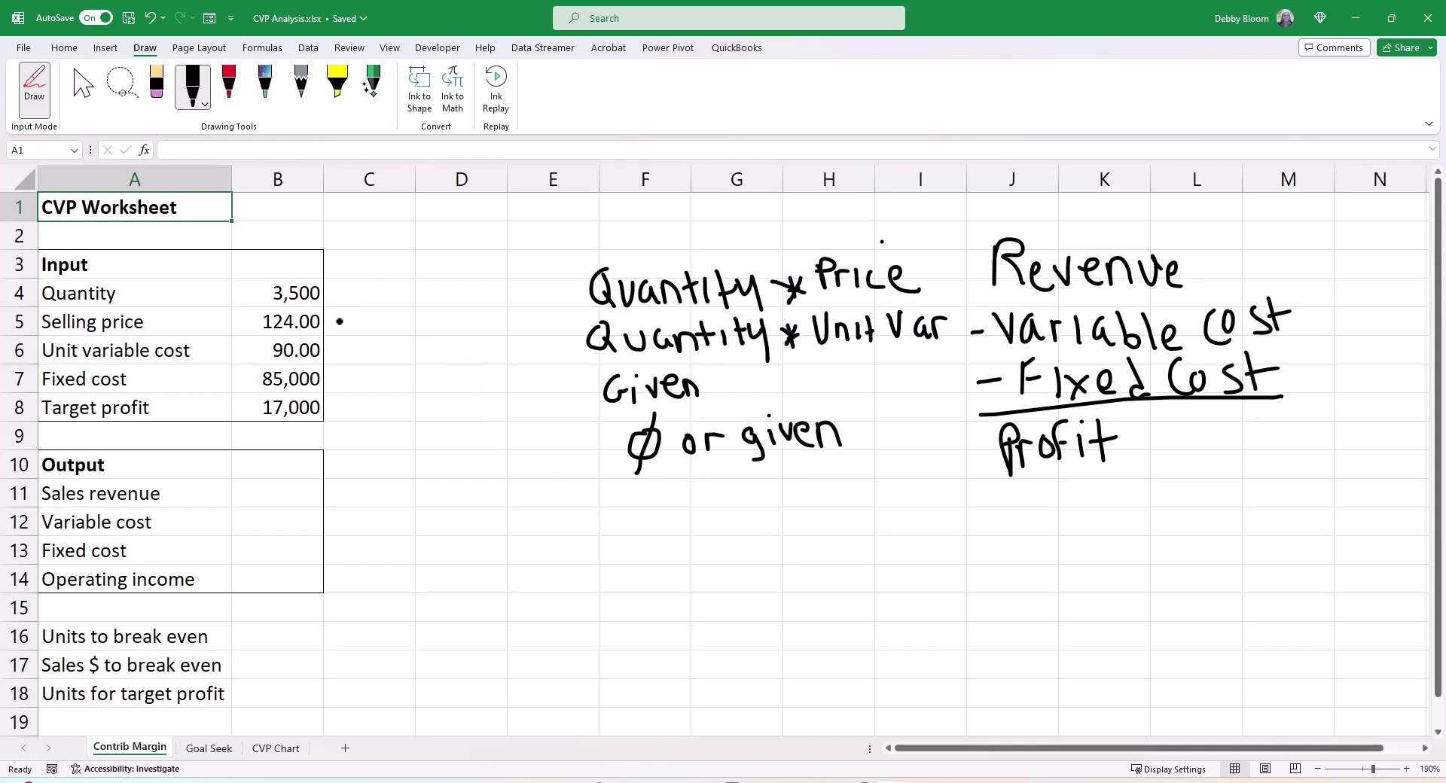
Ink check marks beside the selling price, unit variable cost and fixed cost inputs, and underline "Price", "Unit Var", "Given" and "Ø" in the notes
mouse_move(337, 317)
mouse_down()
mouse_move(343, 329)
mouse_move(354, 309)
mouse_move(360, 332)
mouse_move(346, 381)
mouse_move(361, 357)
mouse_up()
drag(829, 300, 929, 293)
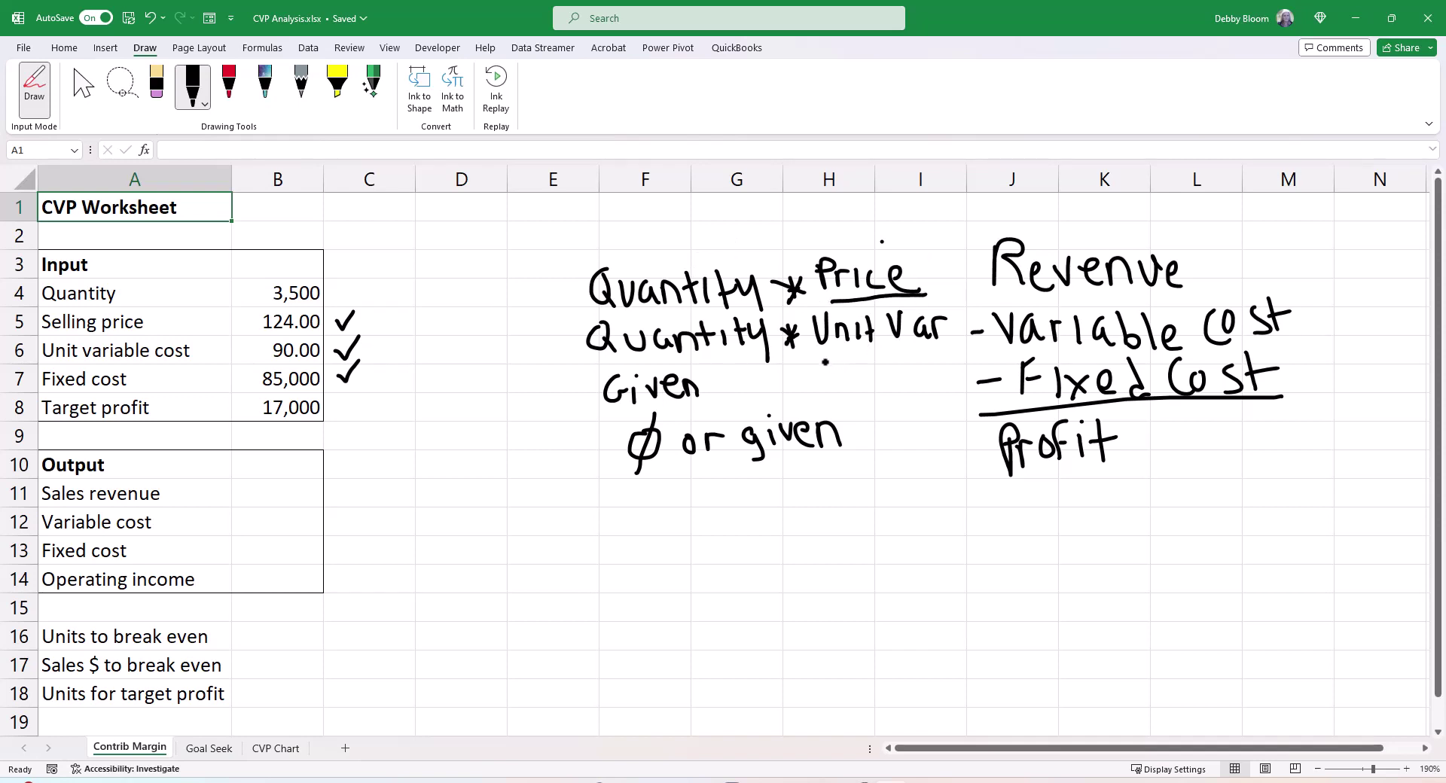
drag(823, 361, 943, 348)
drag(607, 422, 700, 409)
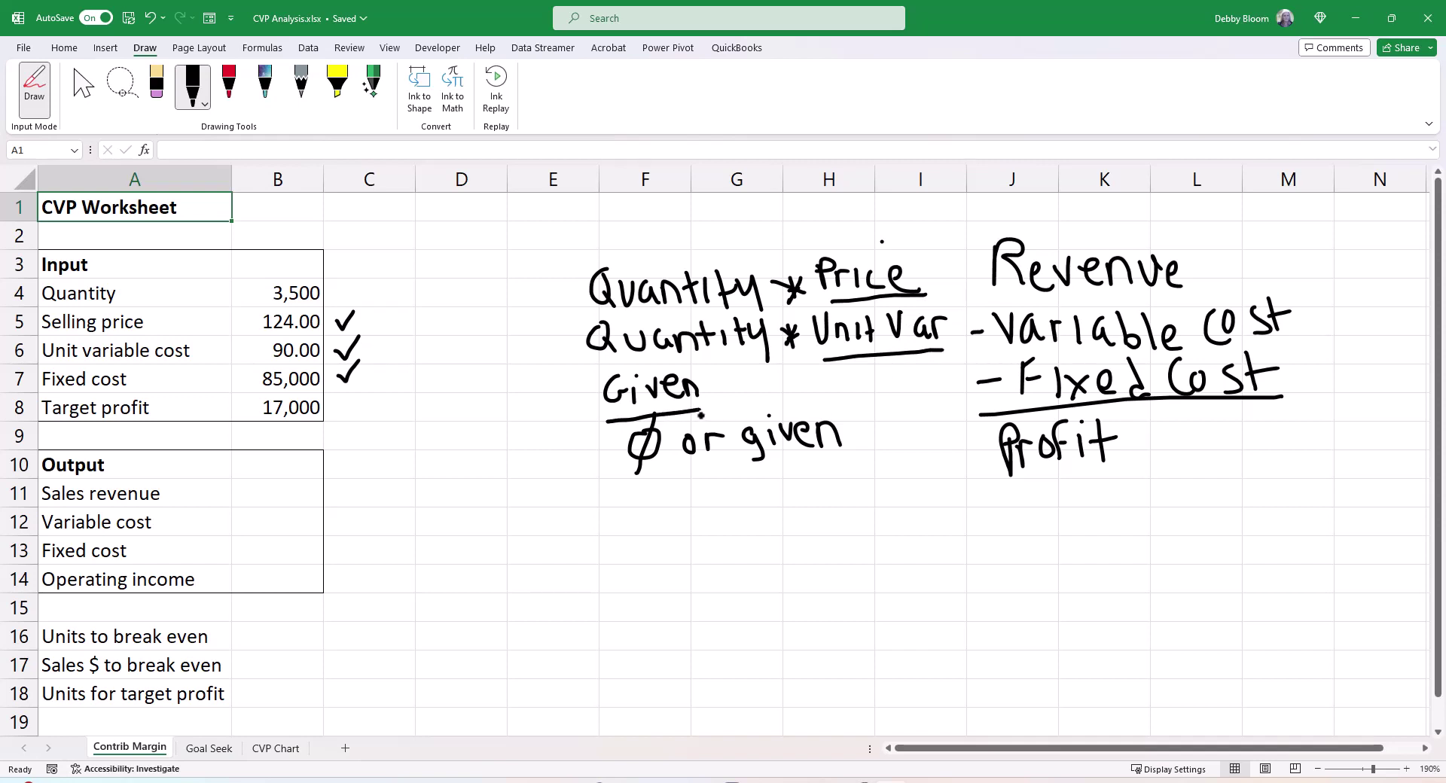
drag(622, 488, 662, 479)
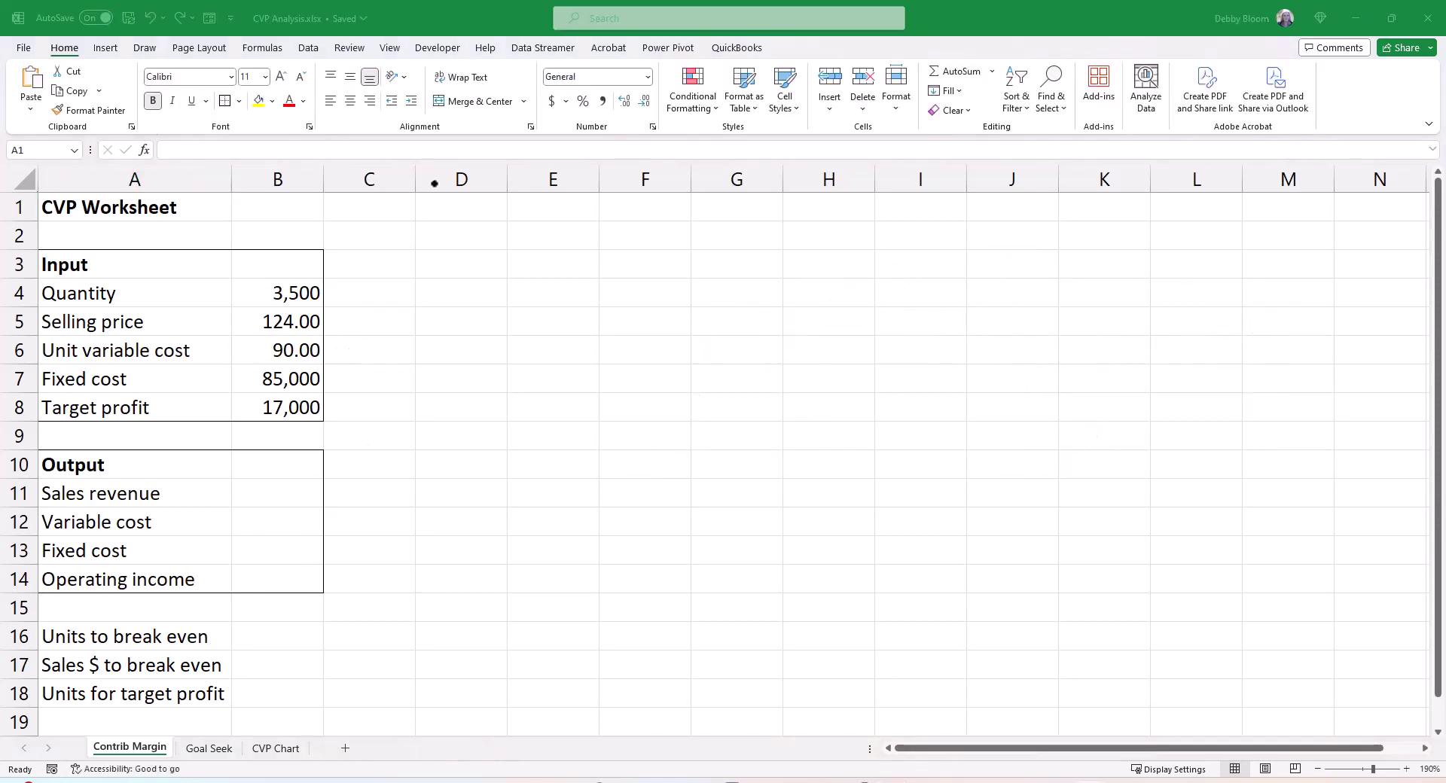
Enter the sales revenue formula =B4*B5 in cell B11, multiplying quantity by selling price
click(437, 23)
click(270, 492)
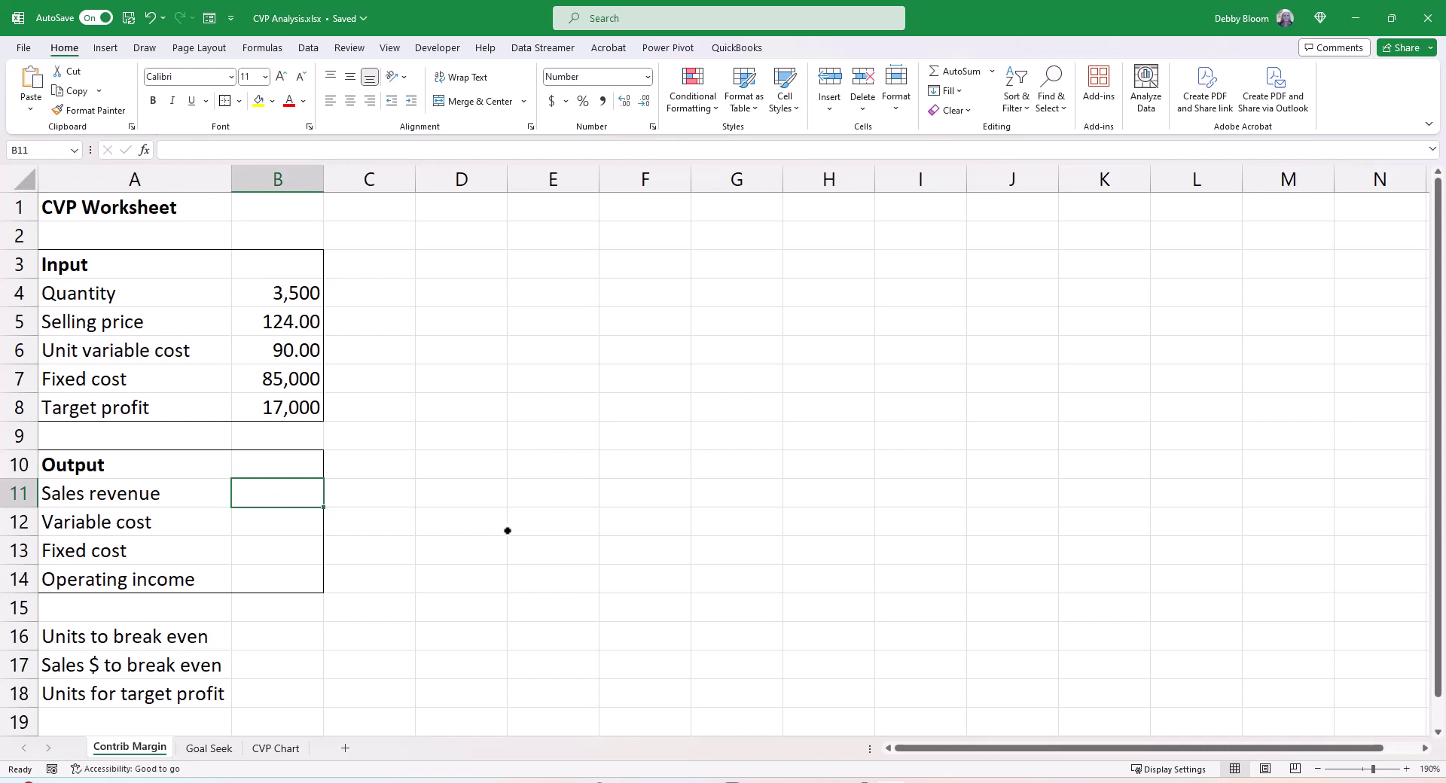
text(=)
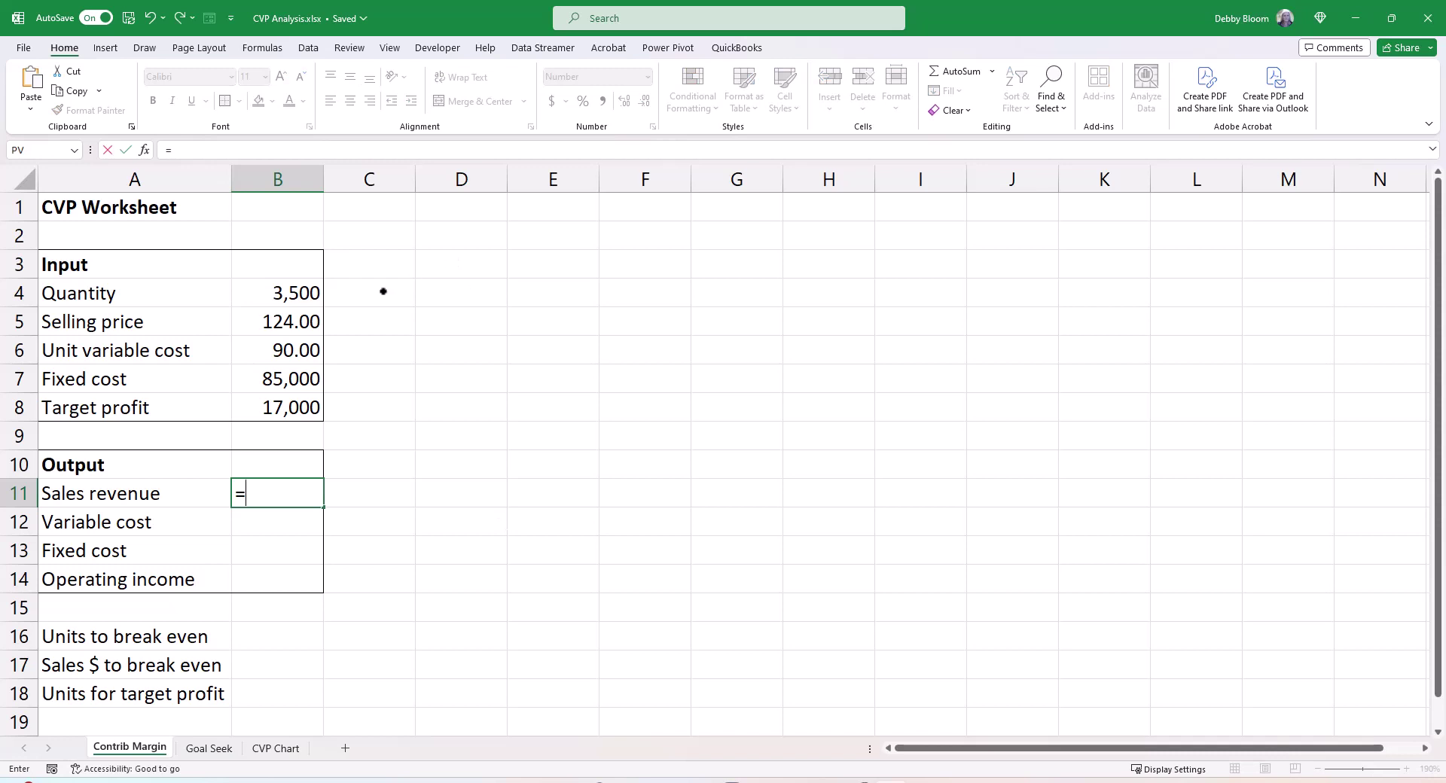
click(304, 293)
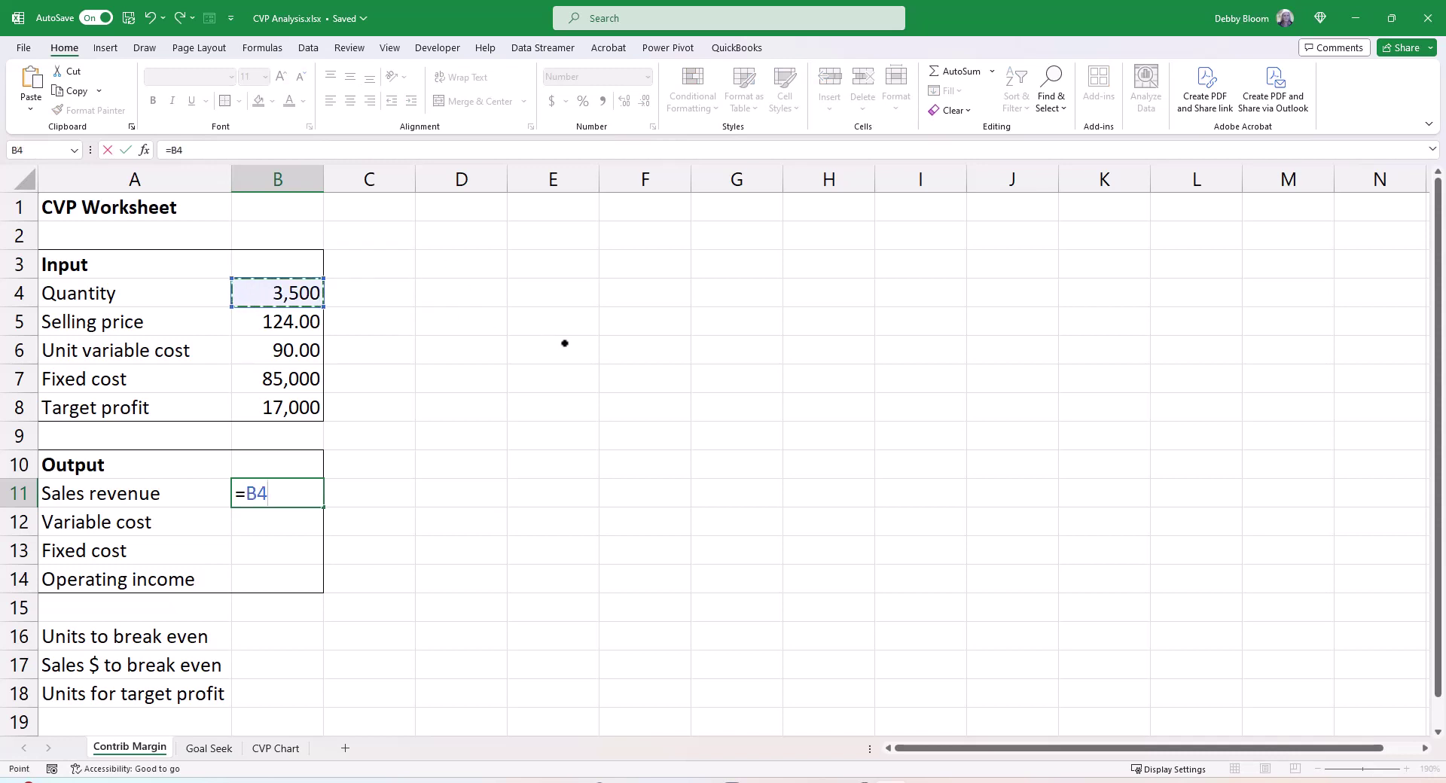
text(*)
click(300, 326)
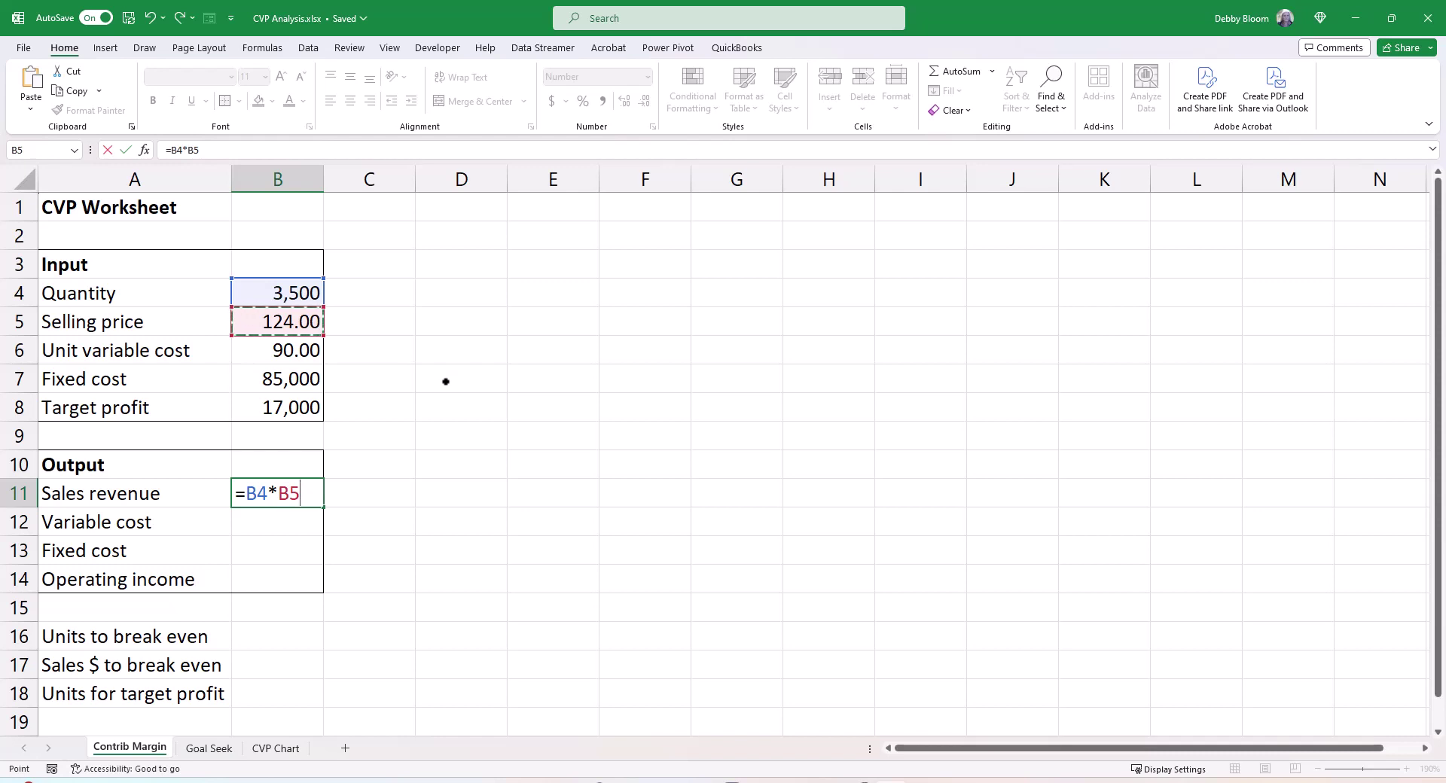
key(Return)
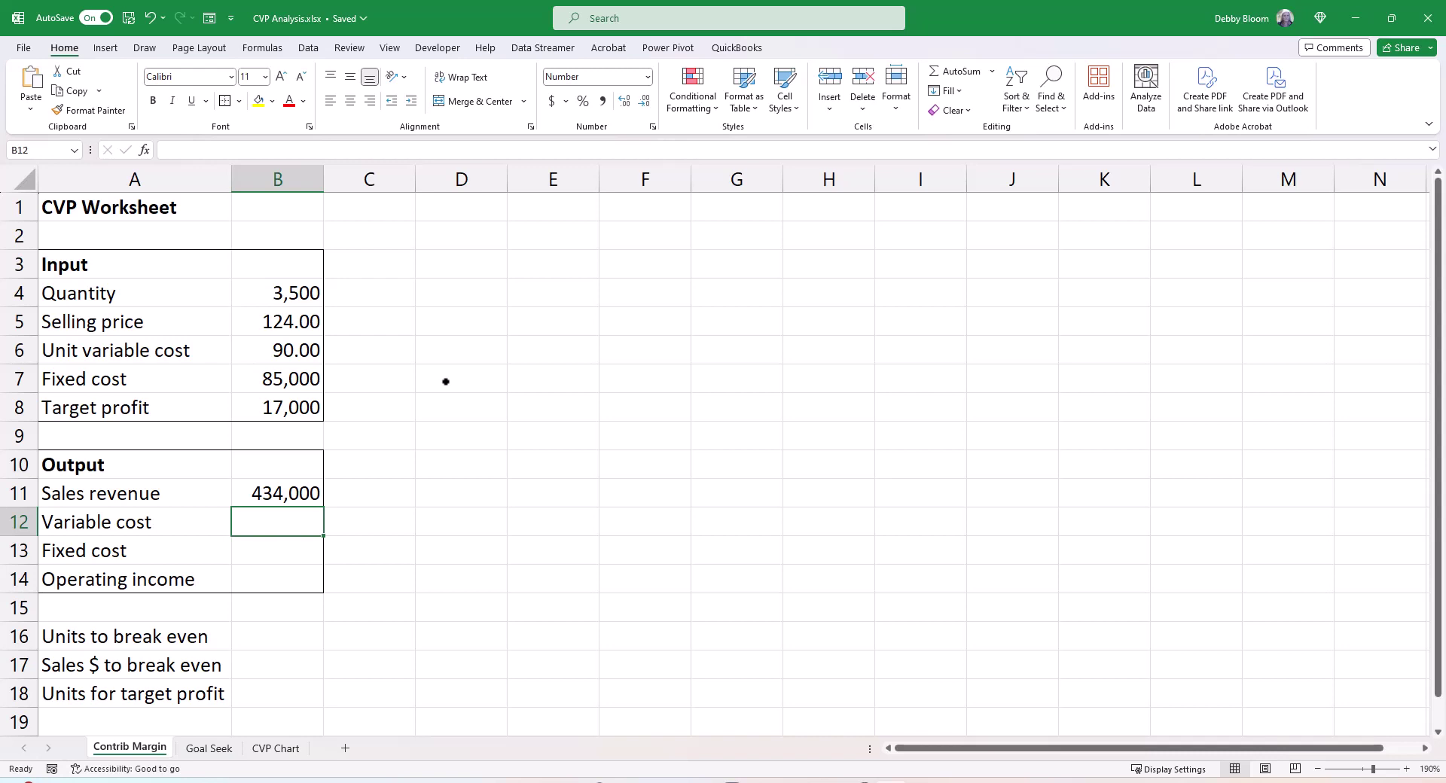
Enter the variable cost formula =B4*B6 in cell B12, multiplying quantity by unit variable cost
text(=)
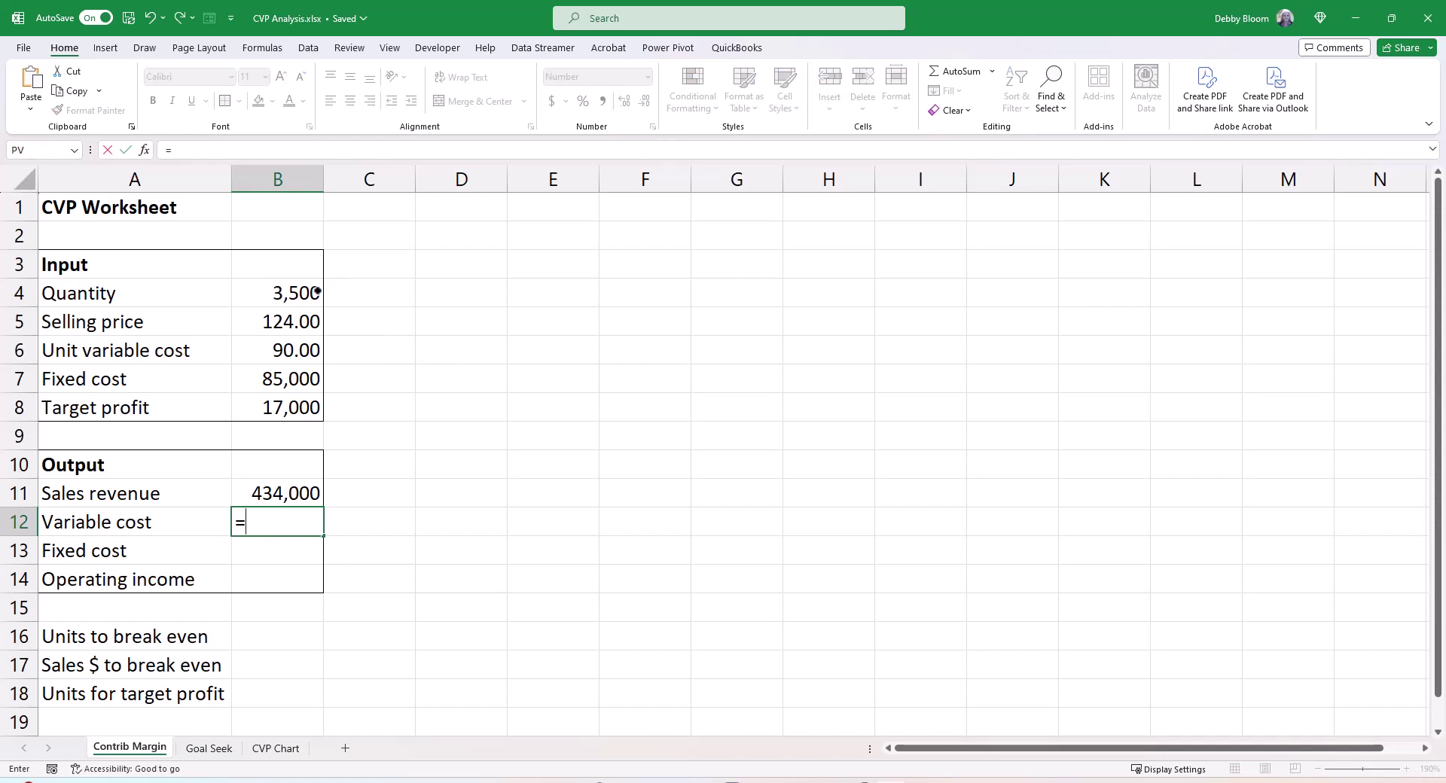
click(278, 295)
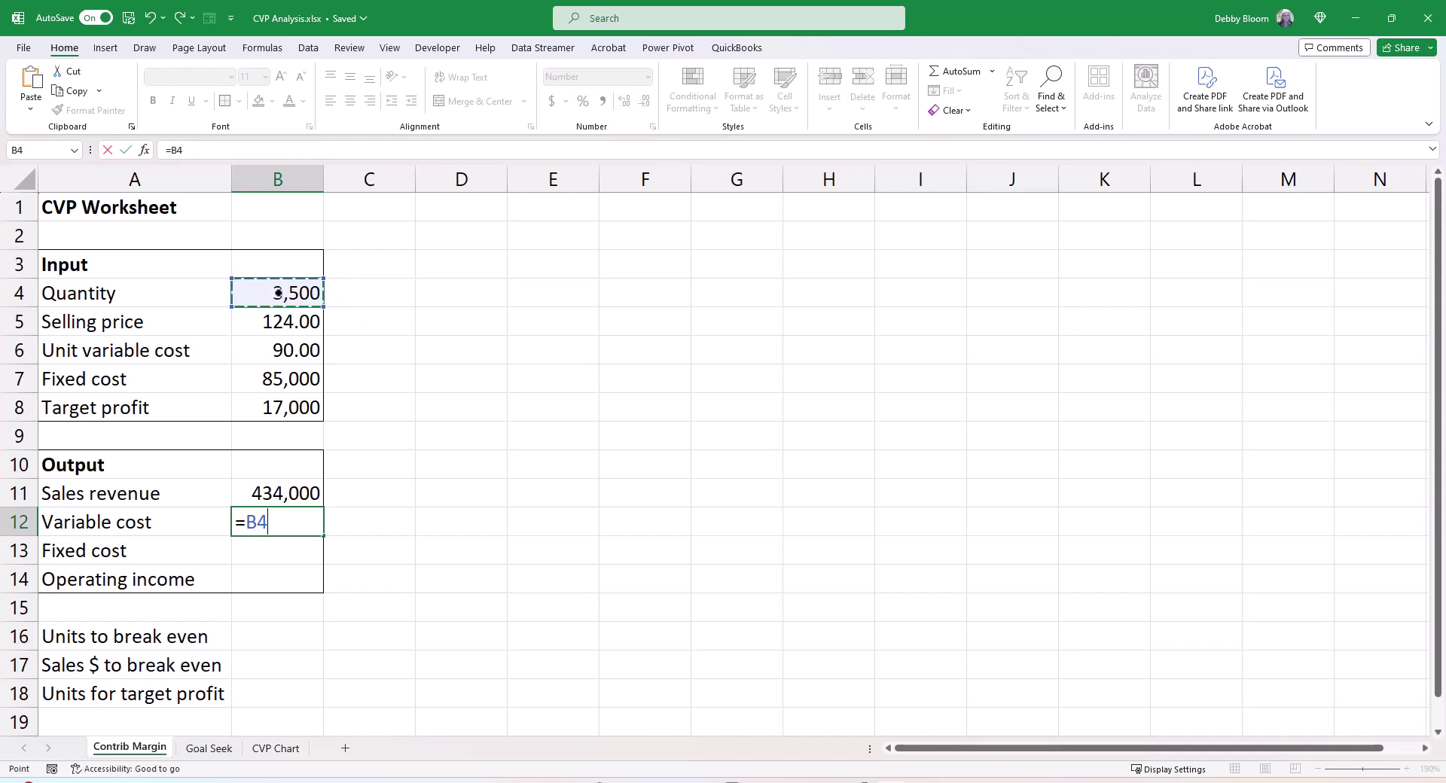
text(*)
click(291, 351)
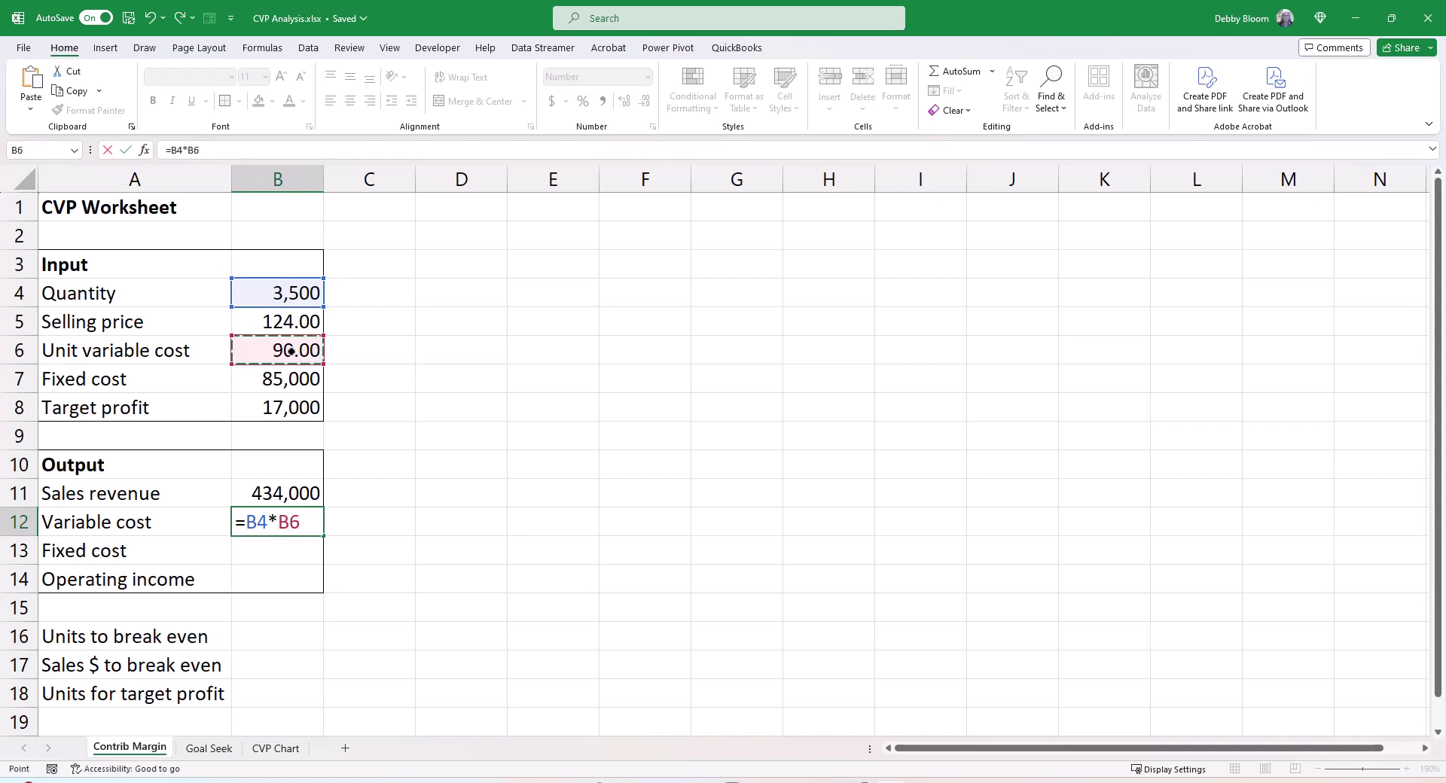
key(Return)
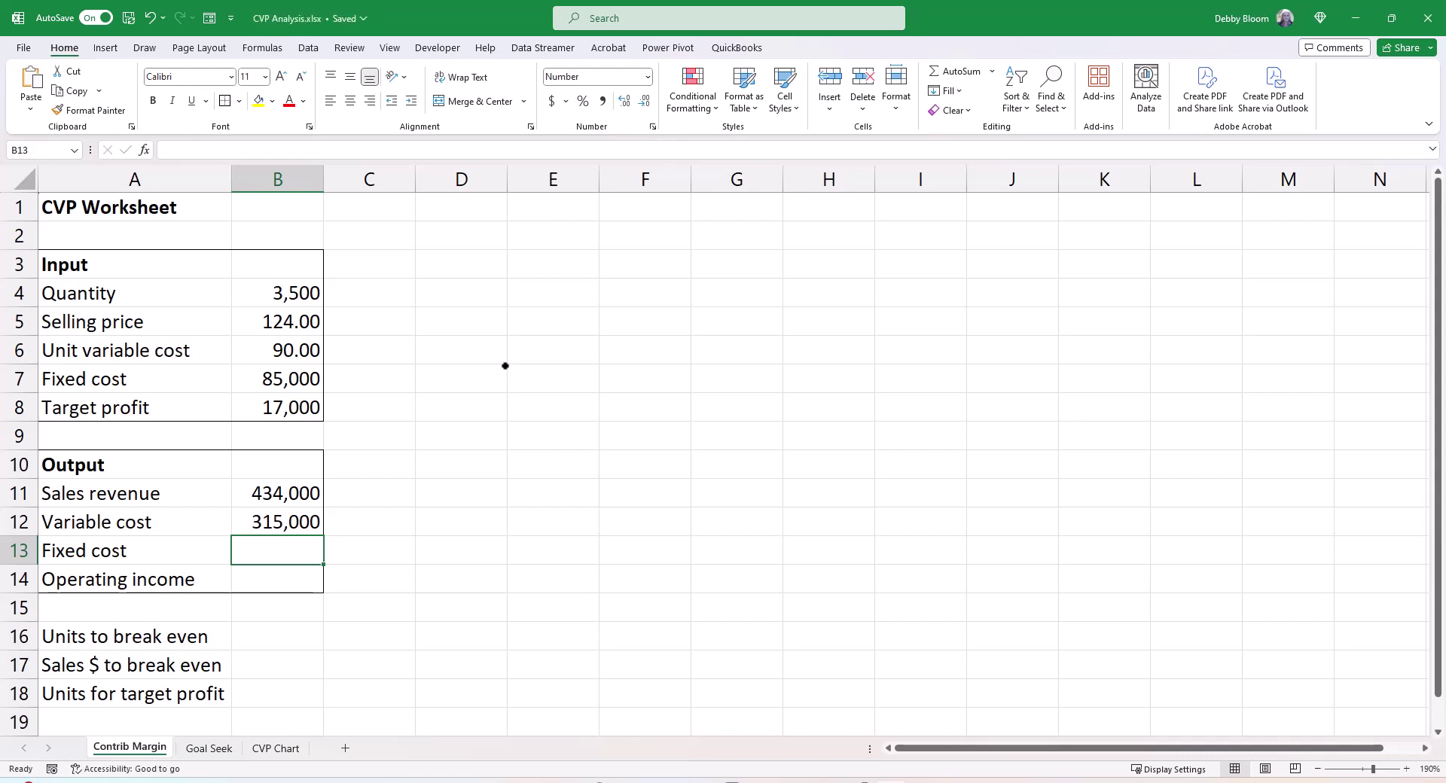
Link the fixed cost output in cell B13 to the fixed cost input with =B7
text(=)
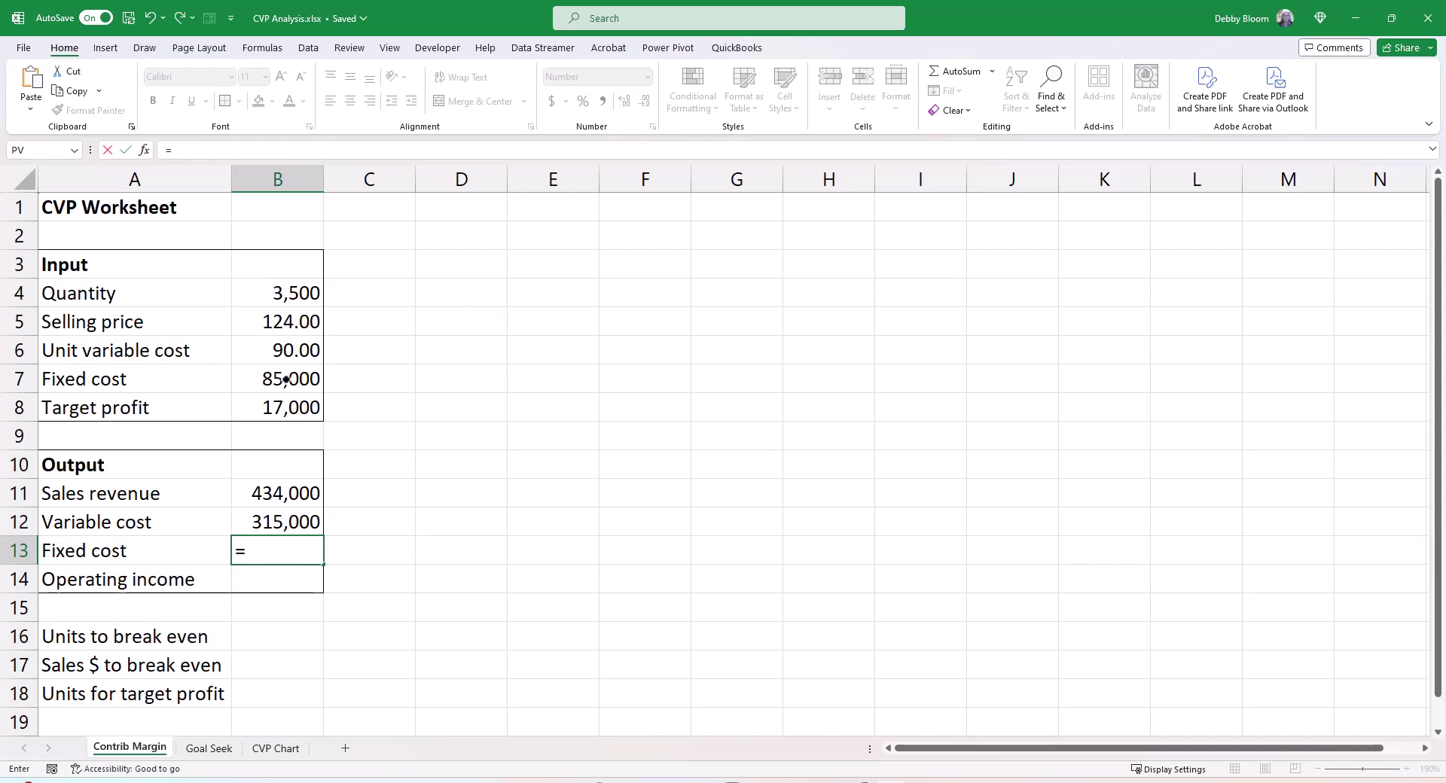
click(287, 379)
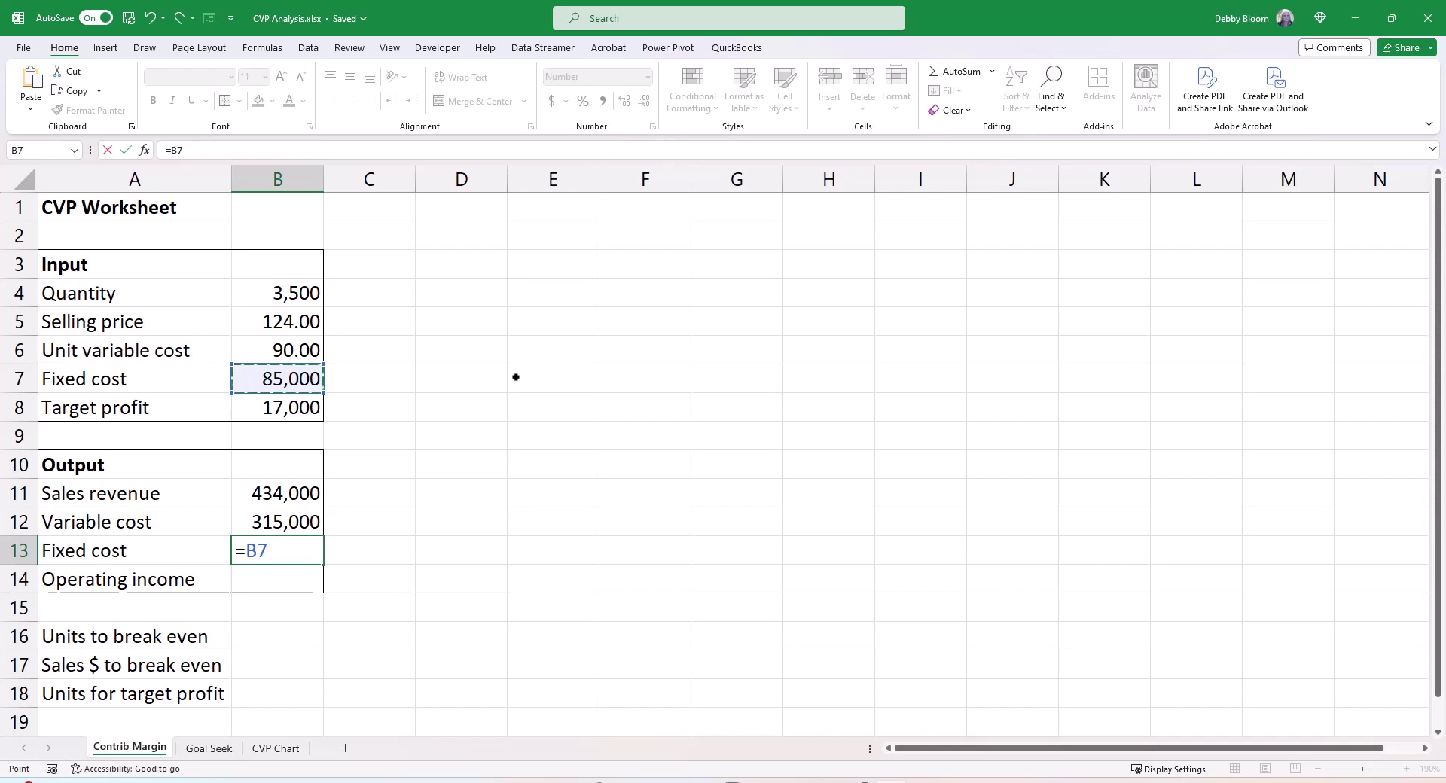
key(Return)
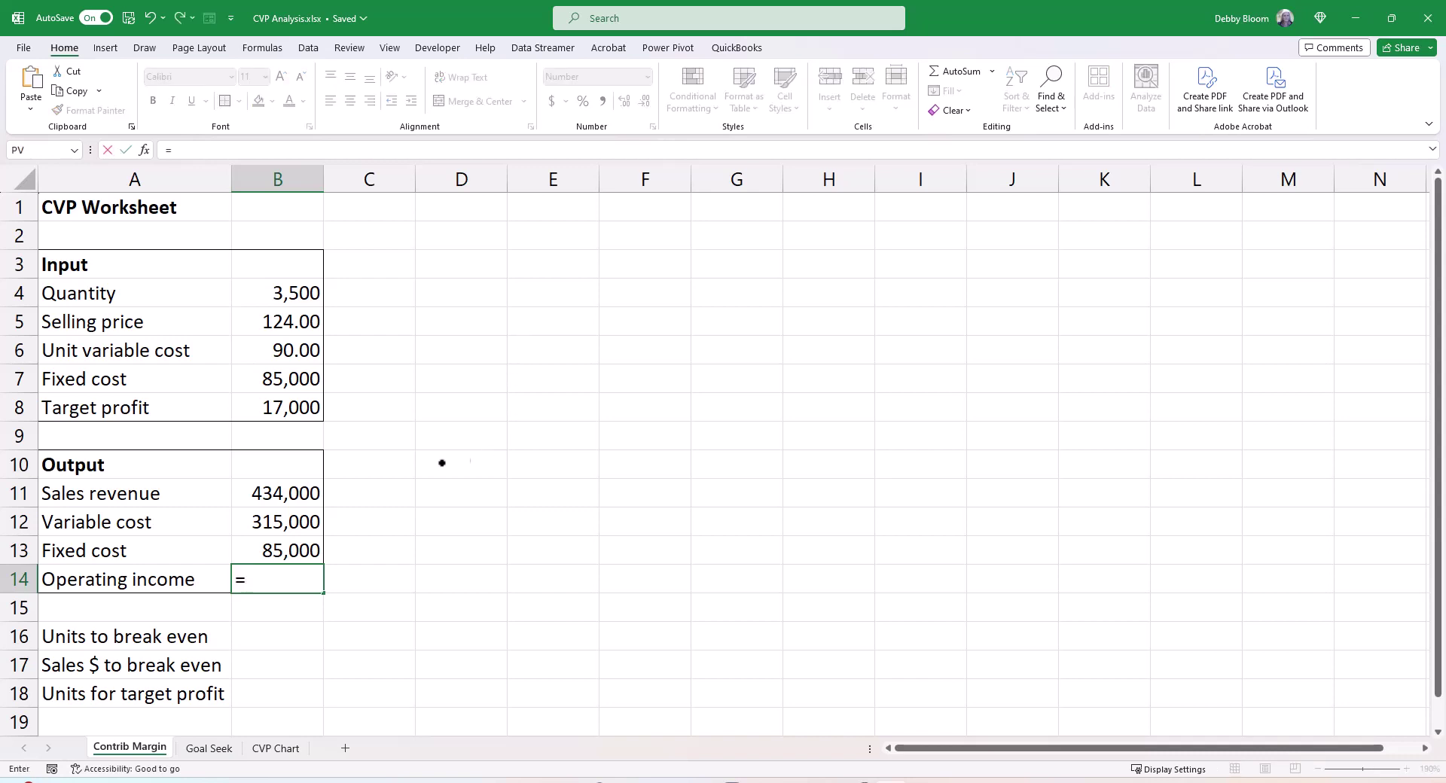
Enter the operating income formula =B11-B12-B13 in cell B14, subtracting variable and fixed costs from sales revenue
click(285, 493)
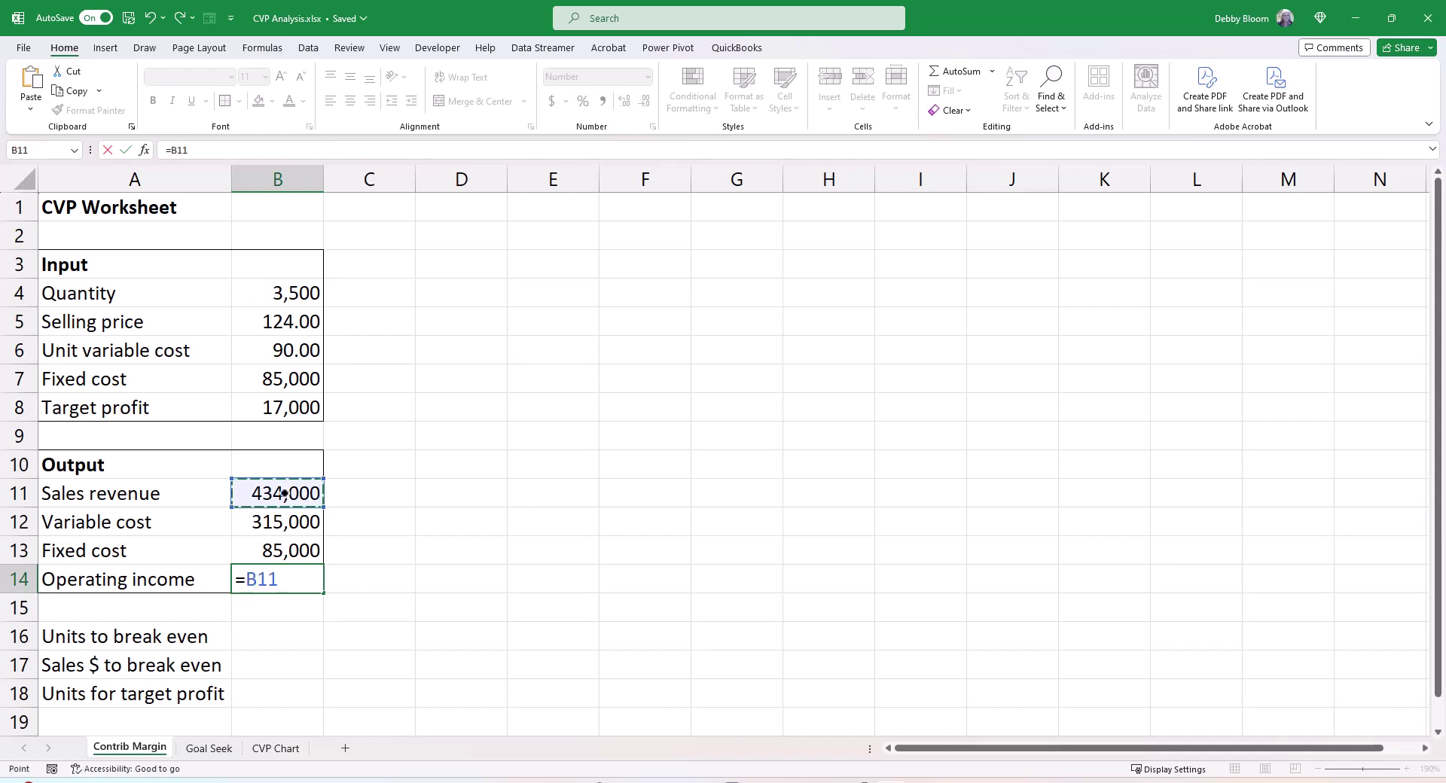
text(-)
click(282, 521)
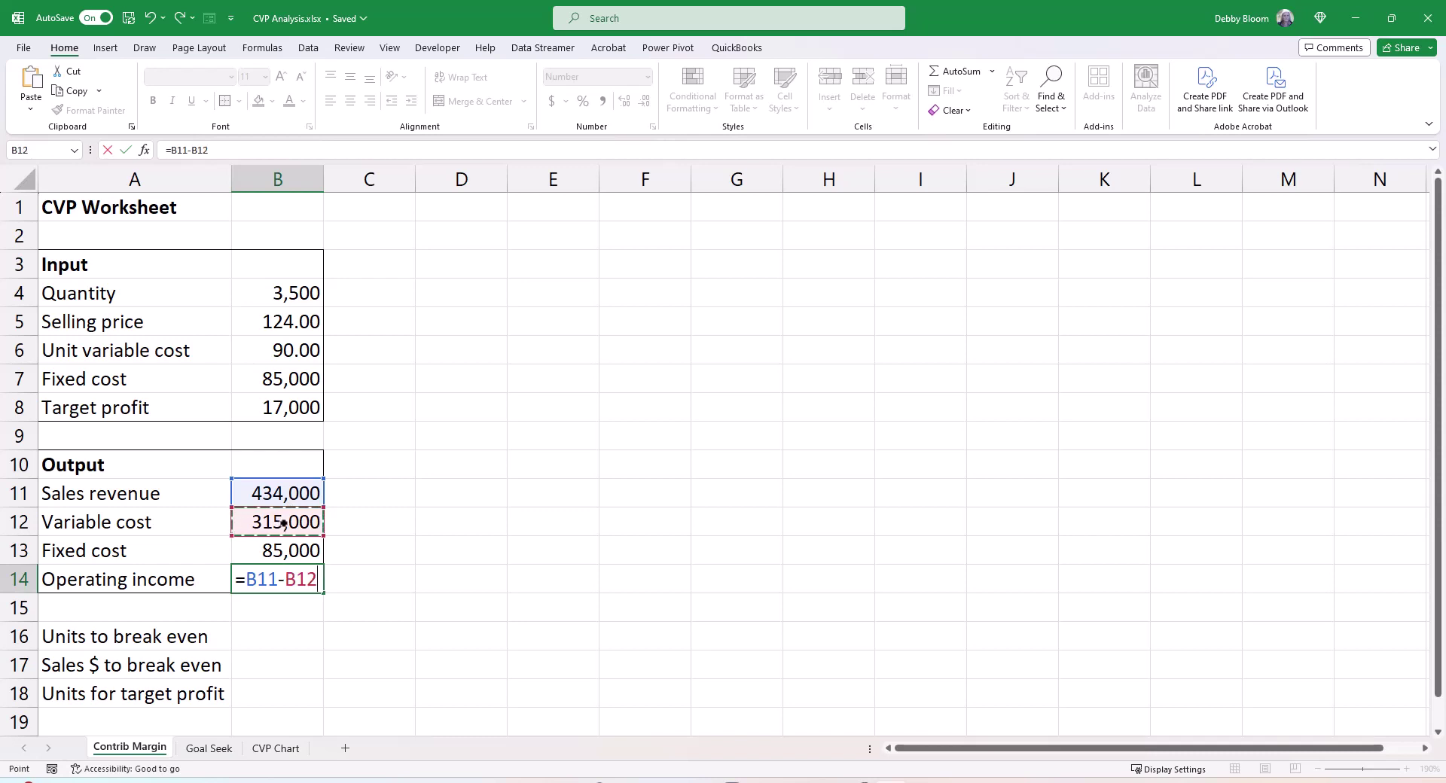
text(-)
click(277, 552)
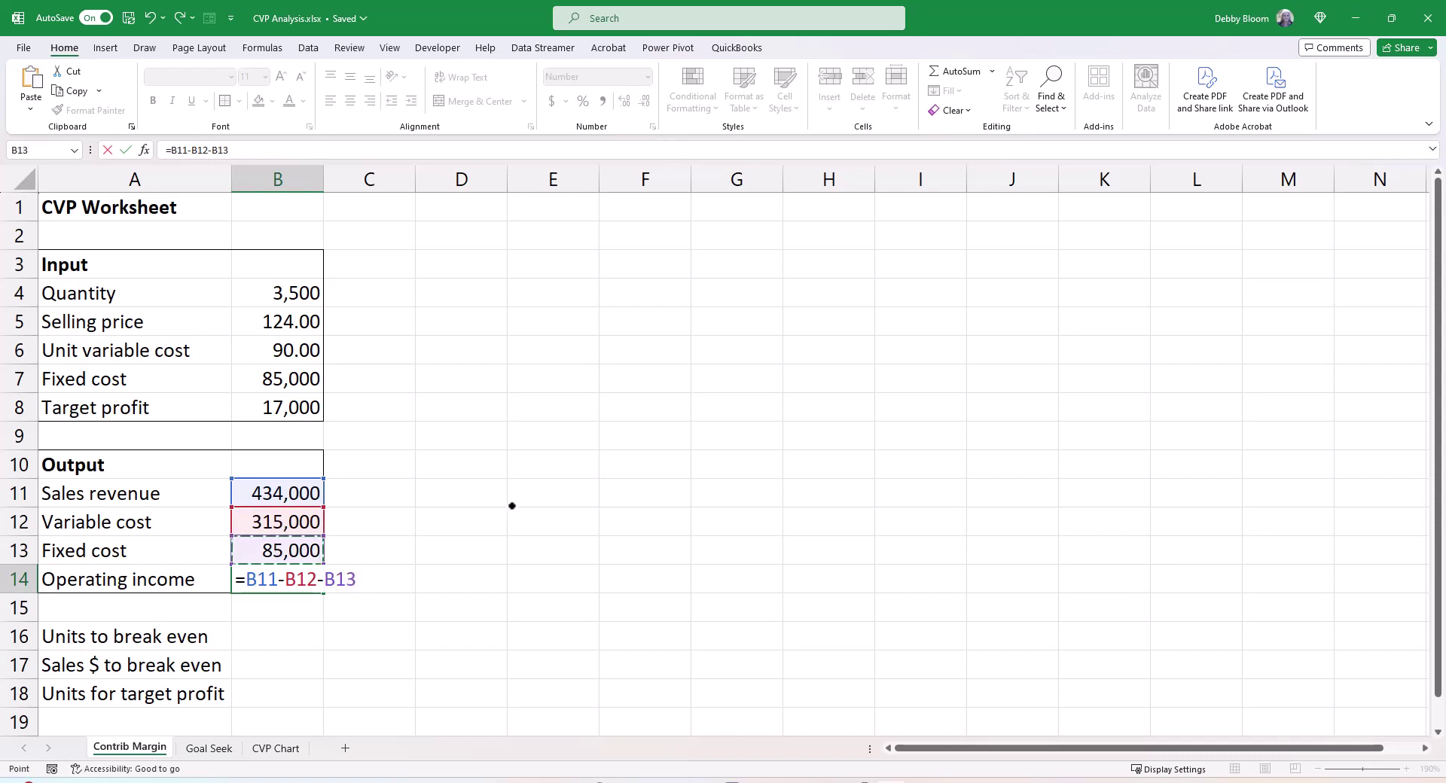
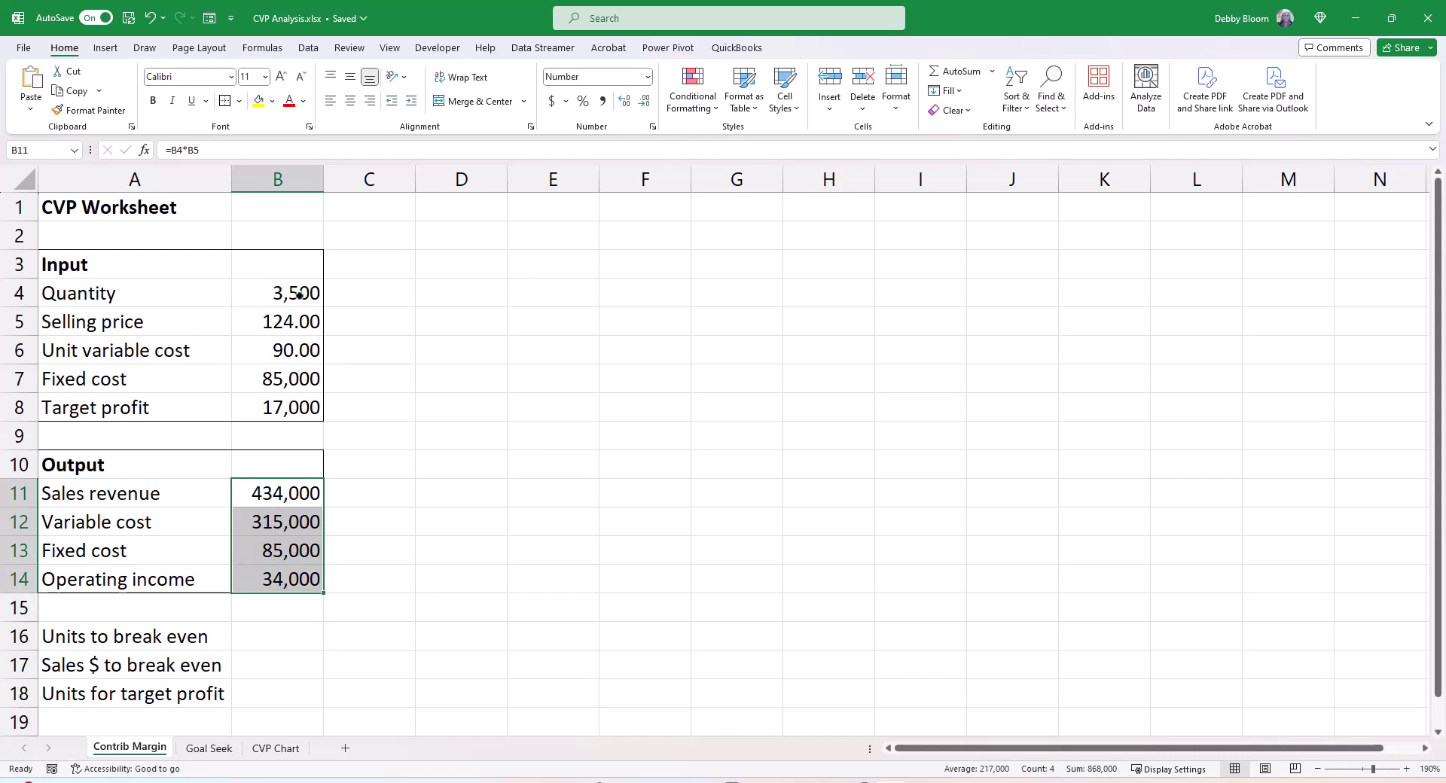
Test the output formulas with a quantity of 4000 in cell B4, and restore the quantity to 3500
drag(299, 294, 296, 370)
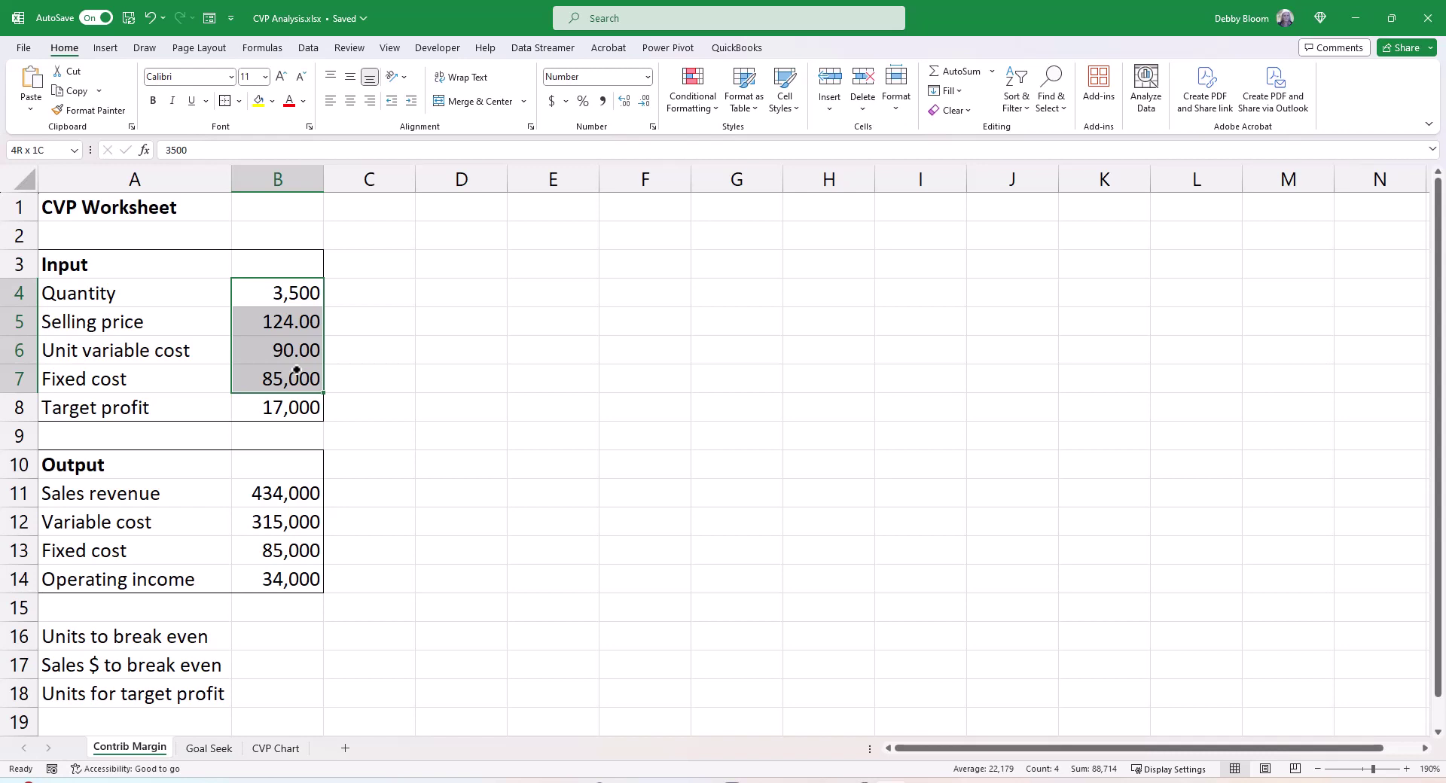
click(276, 297)
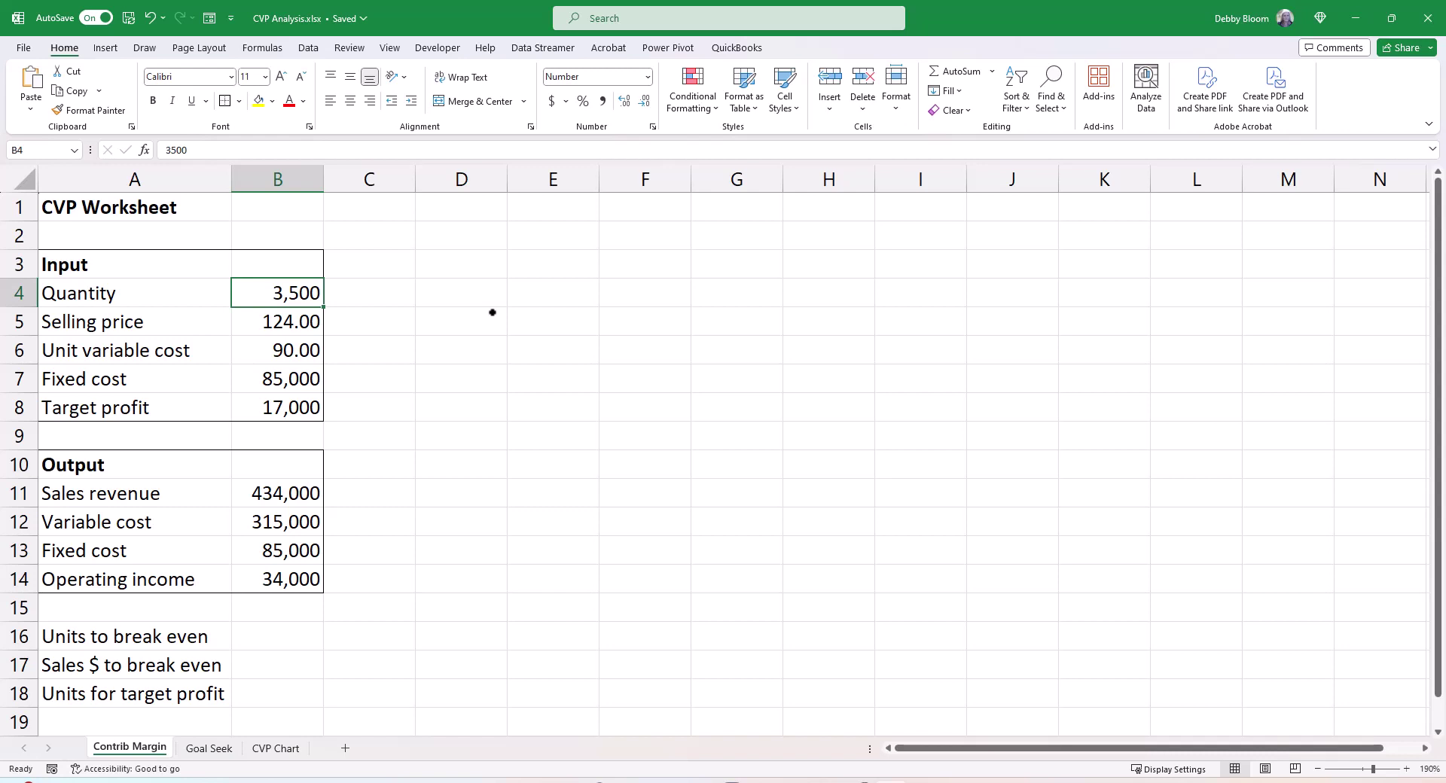
text(4000)
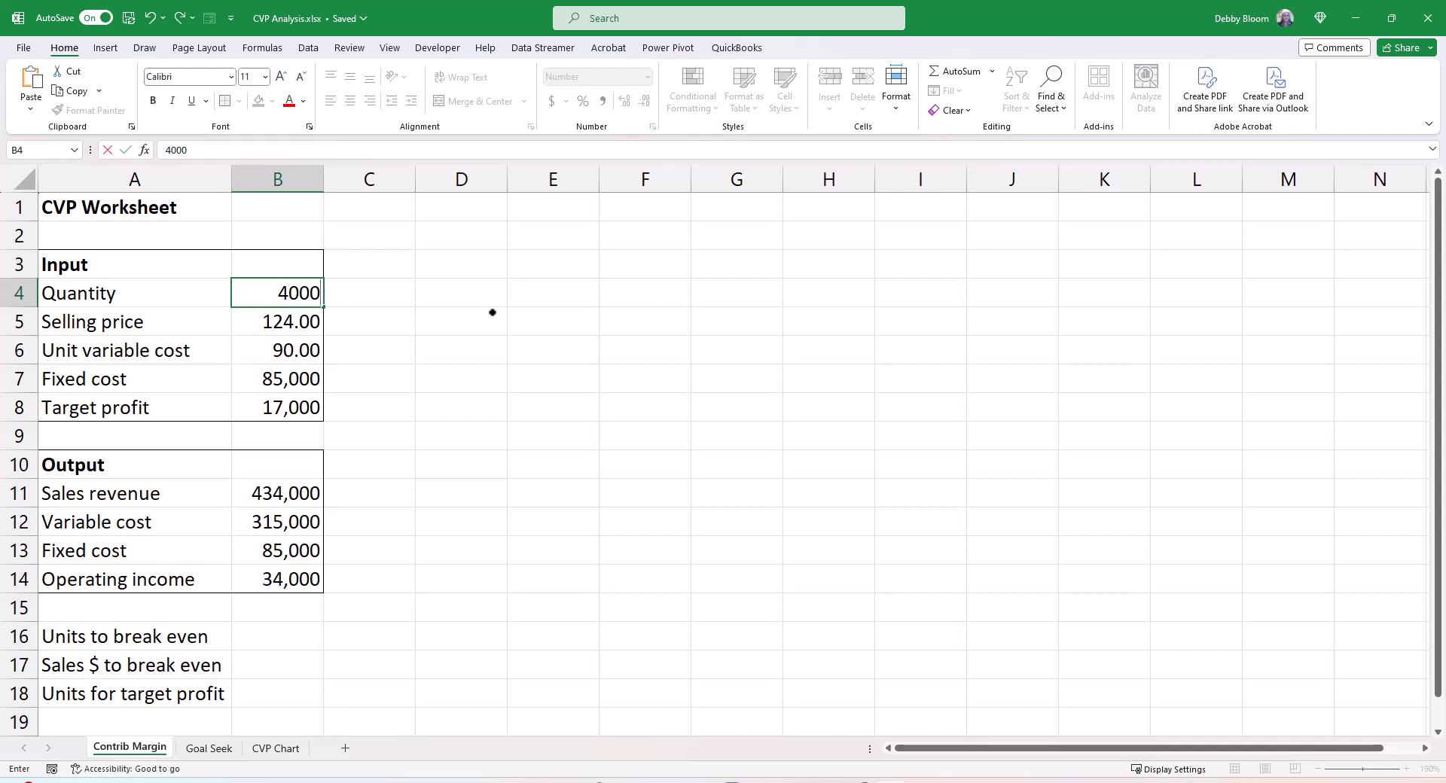
key(Return)
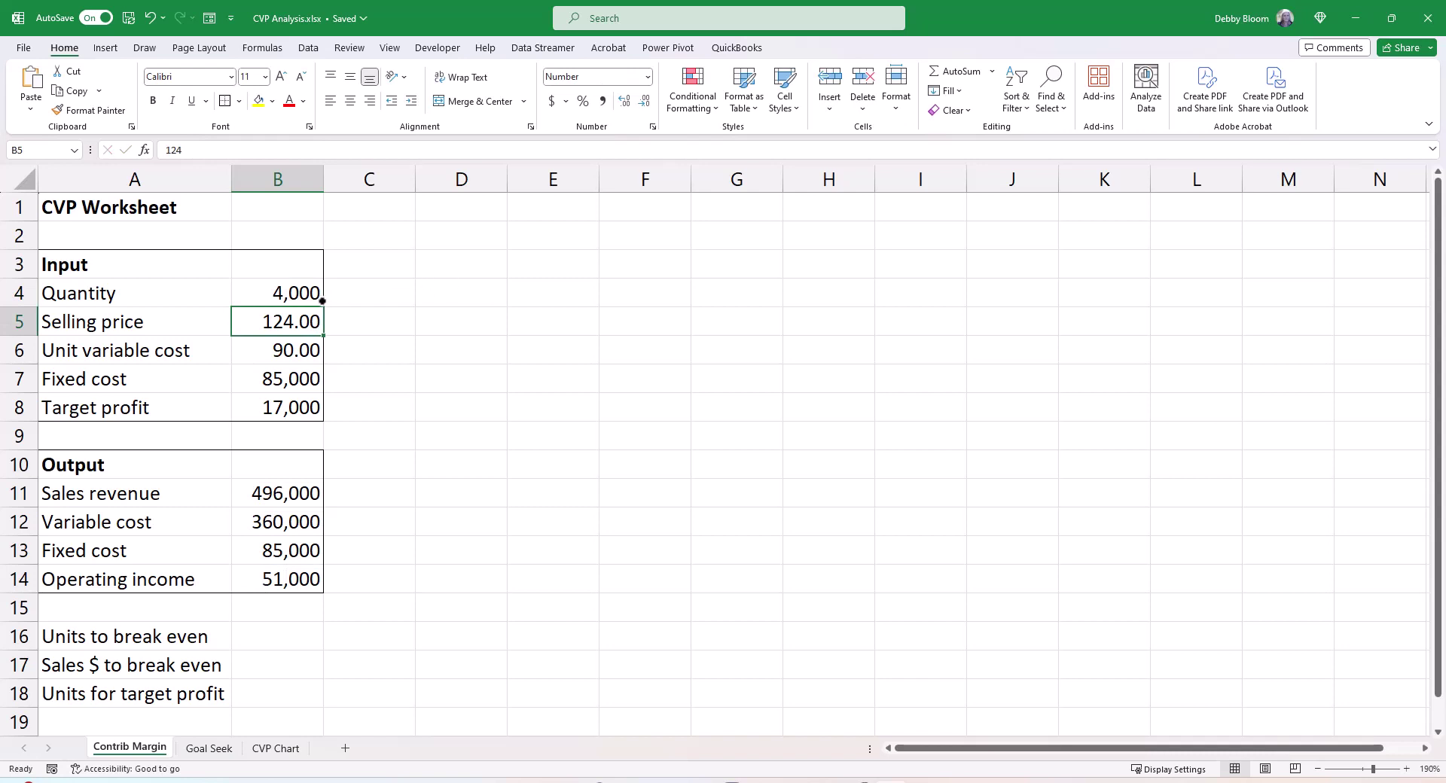
click(300, 291)
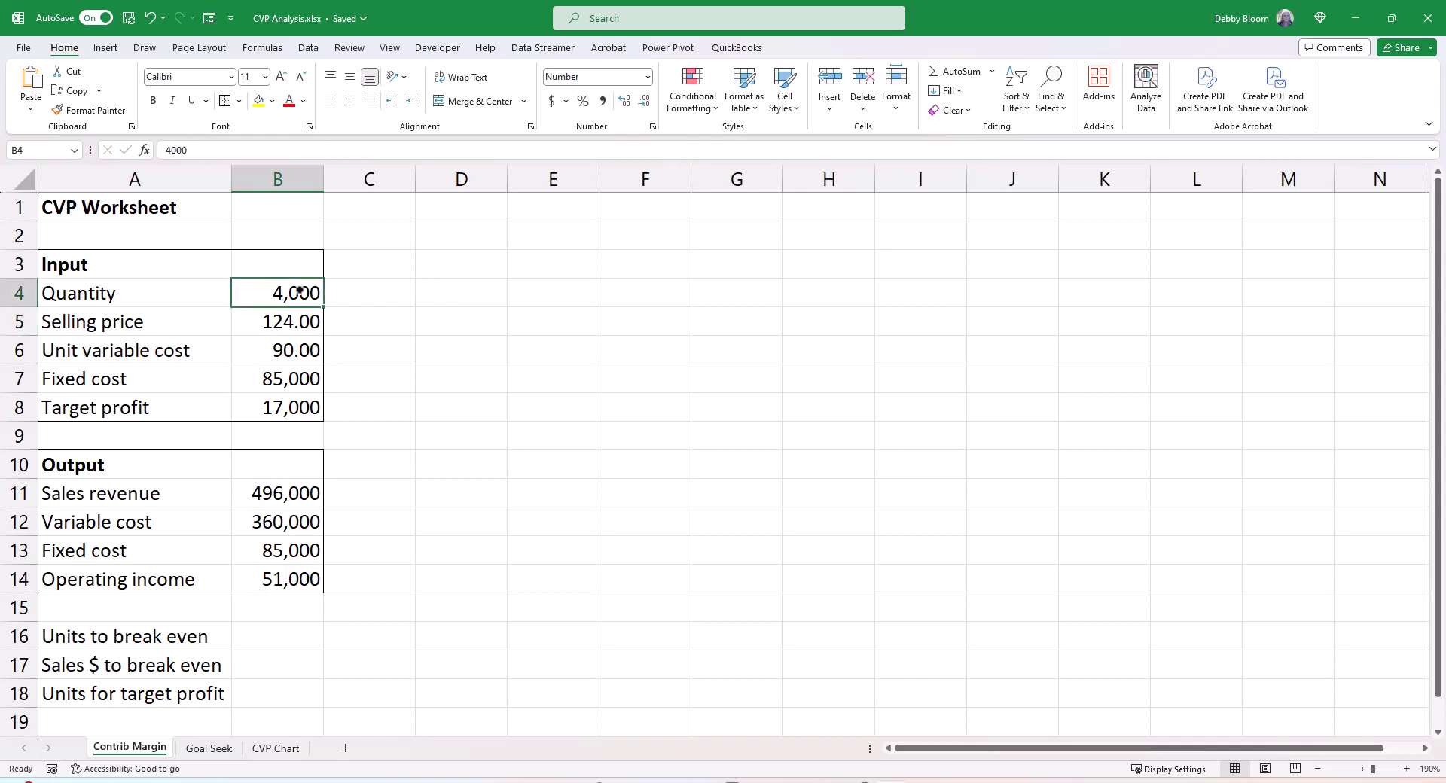
text(3500)
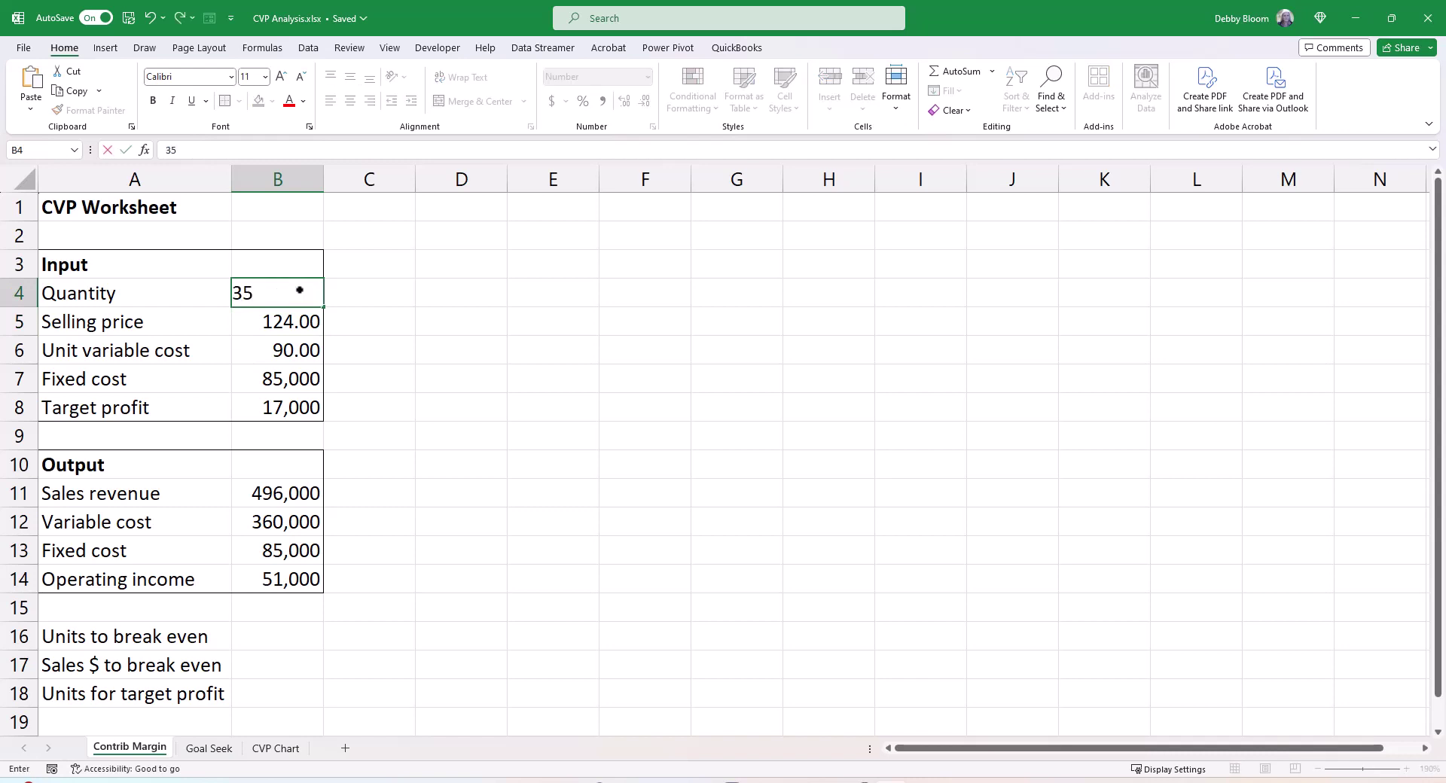
key(Return)
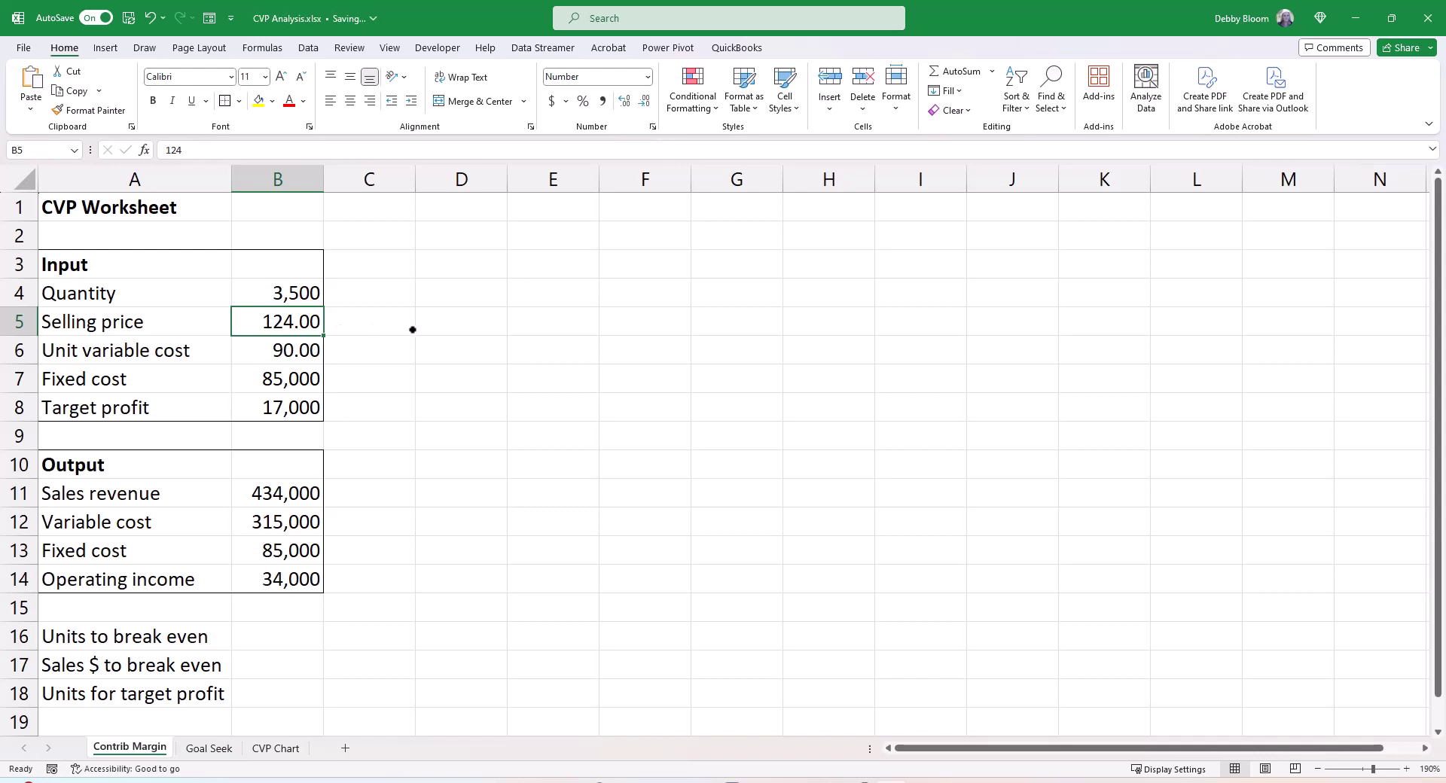
Test the output formulas with a selling price of 130 in cell B5, and restore the price to 124
text(130)
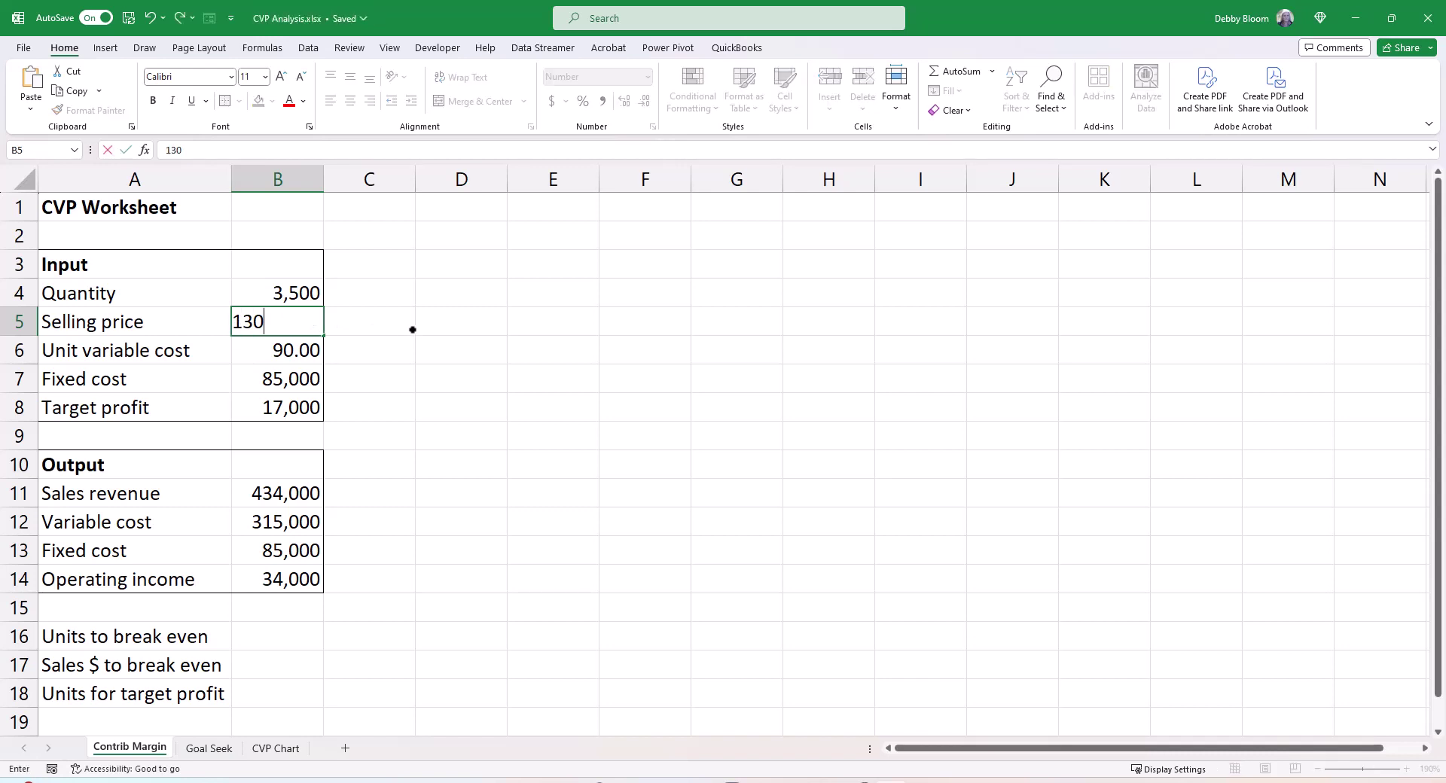
key(Return)
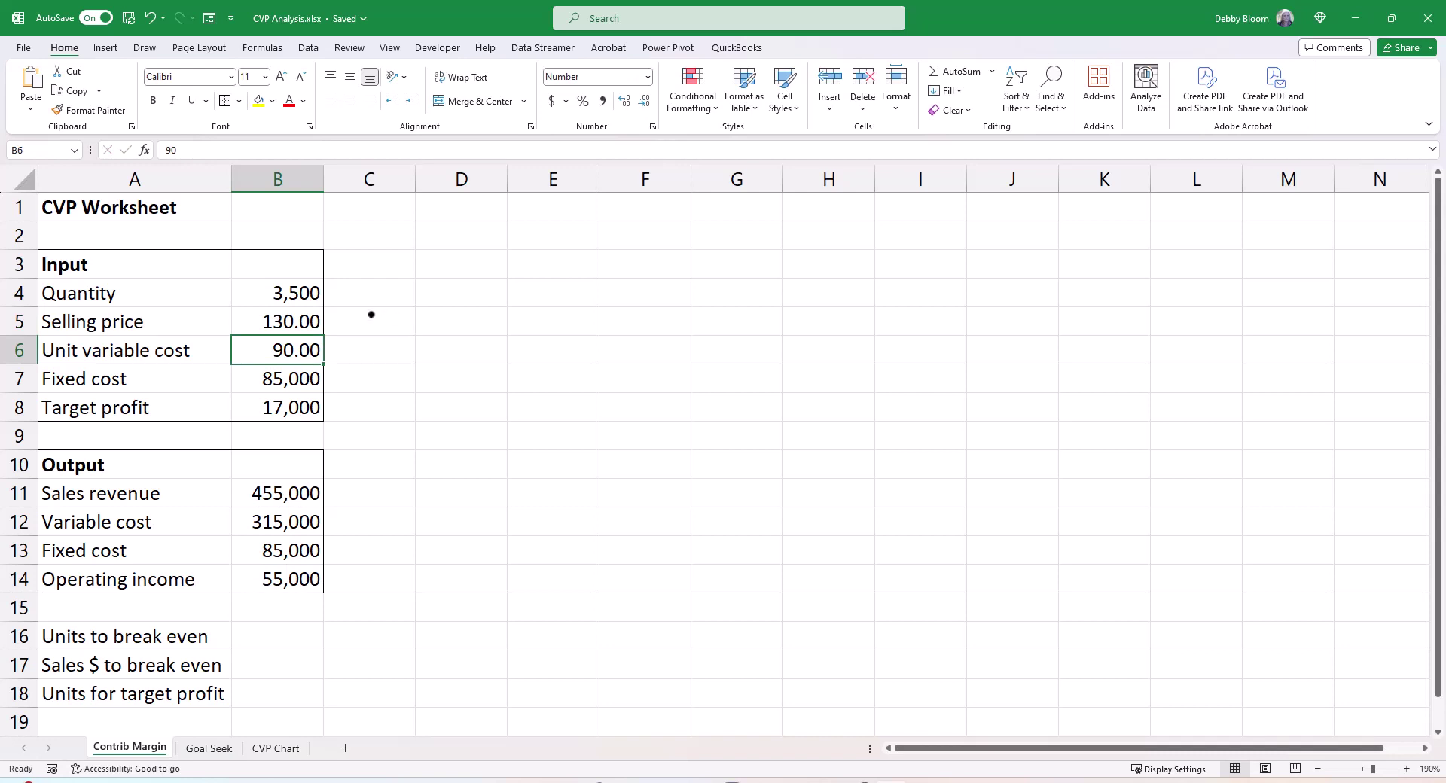
click(293, 323)
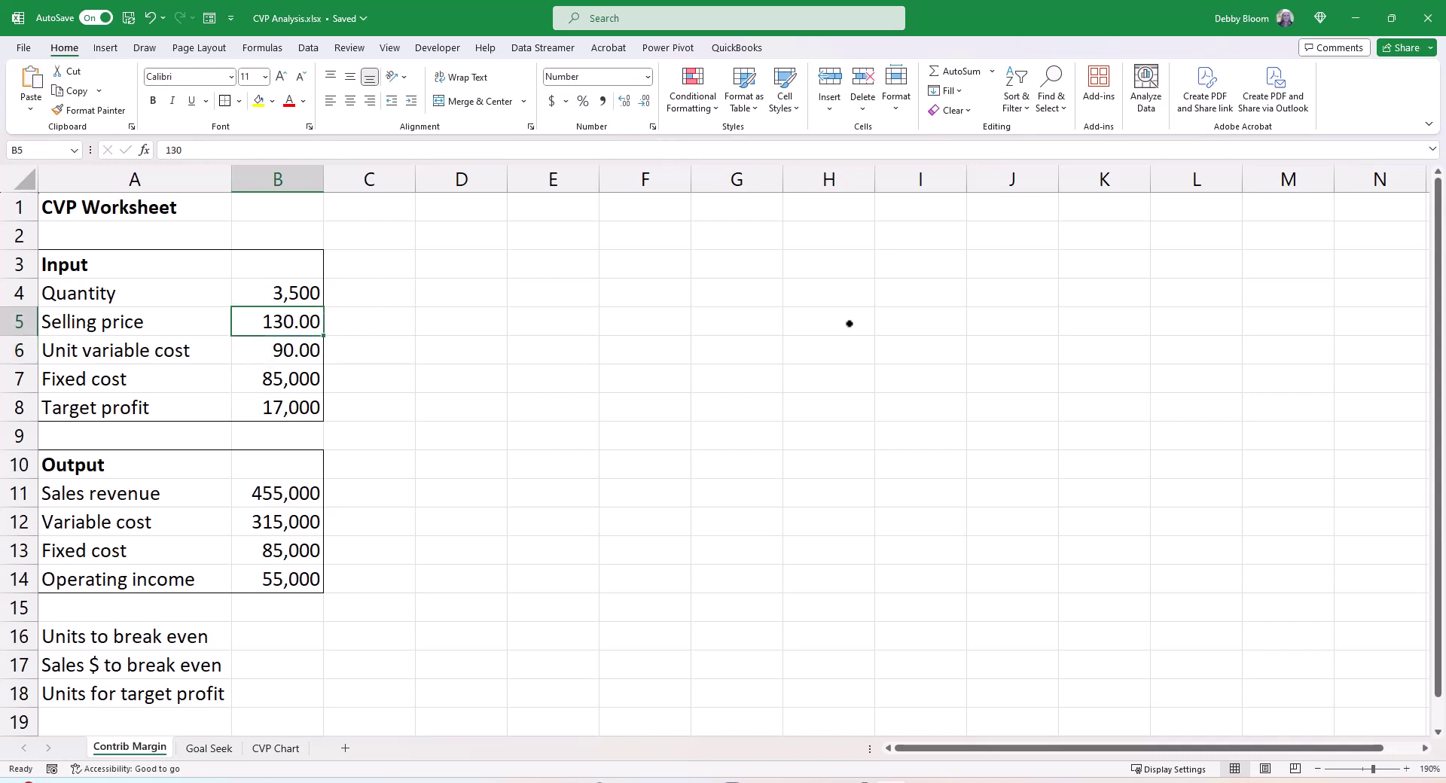
text(124)
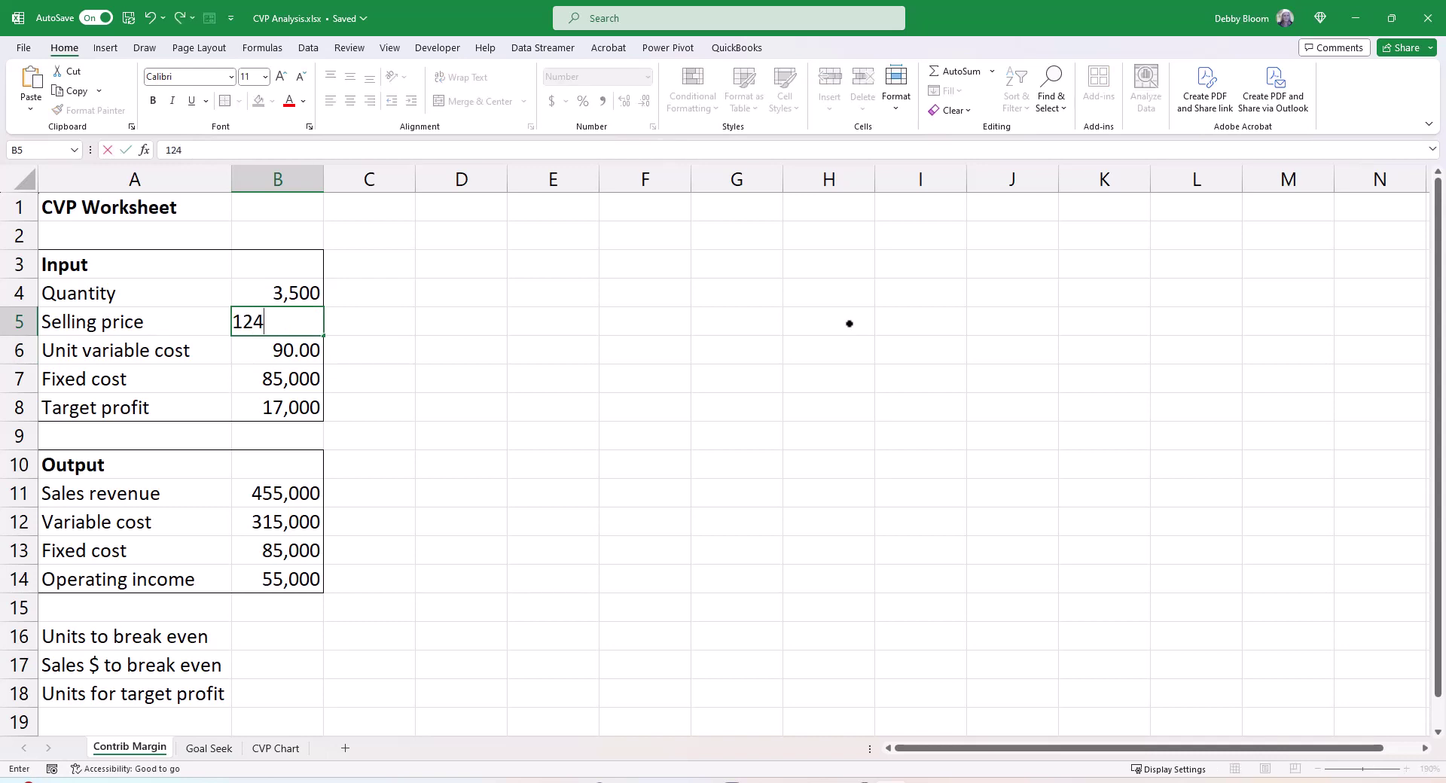
key(Return)
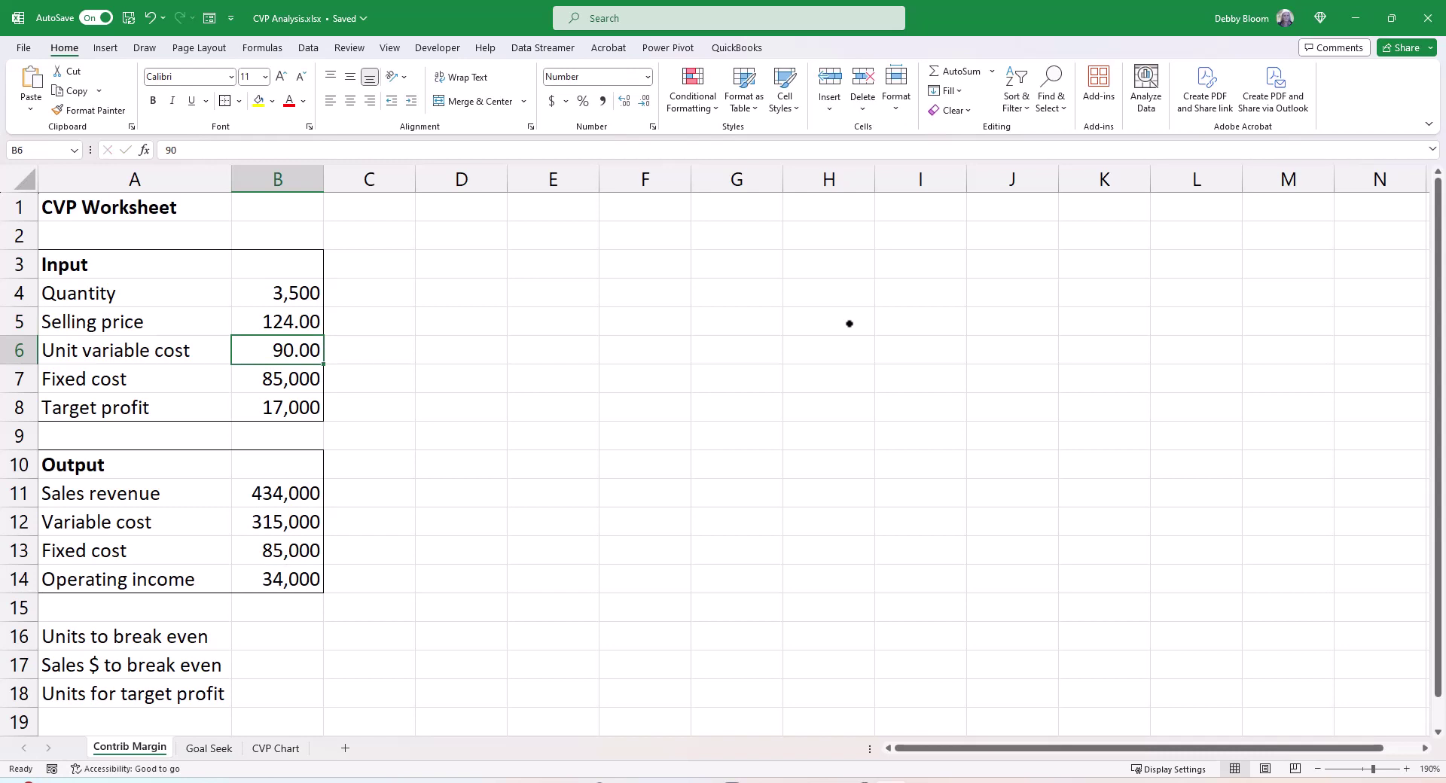
Handwrite "BE units = Fixed cost" in black ink on the empty cells beside the input table, keeping cell B16 selected
click(278, 637)
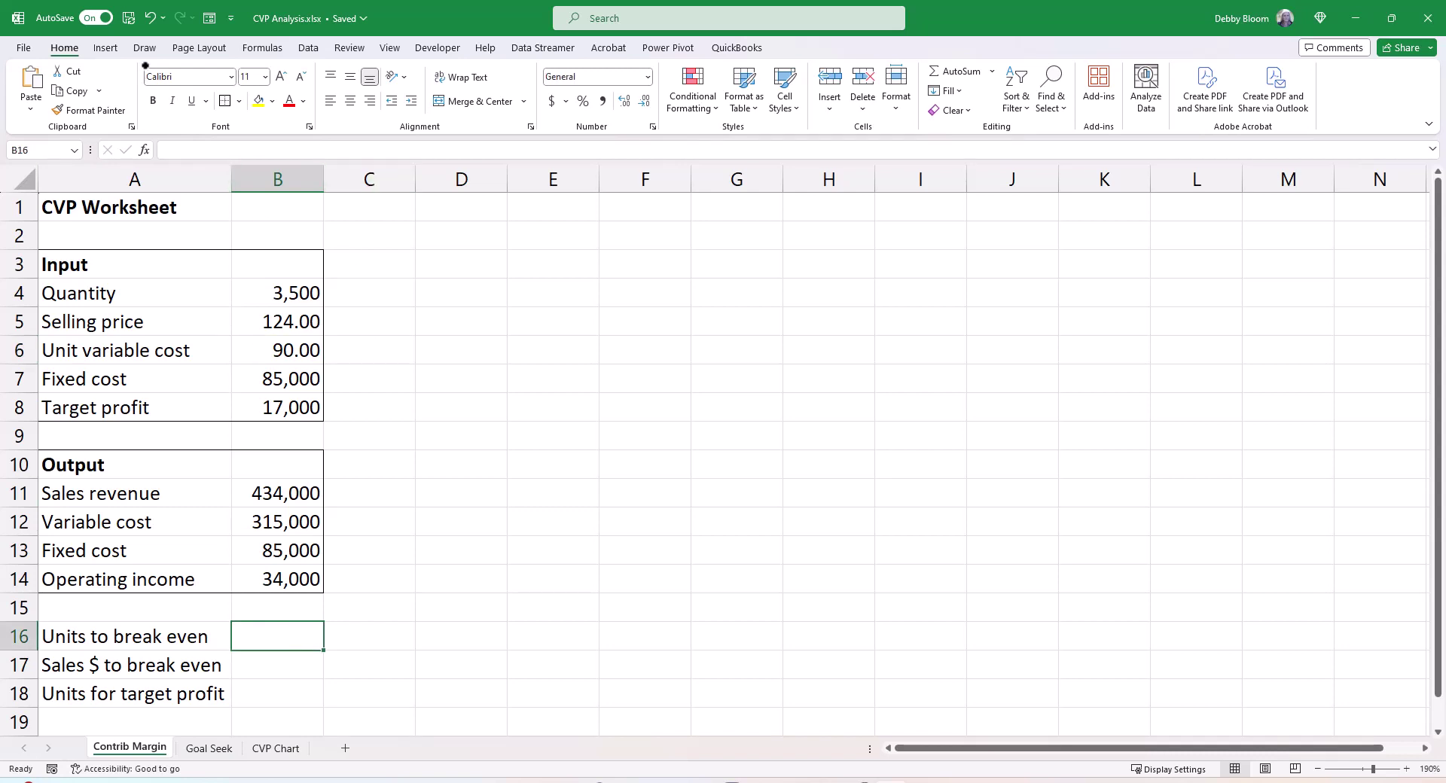
click(144, 47)
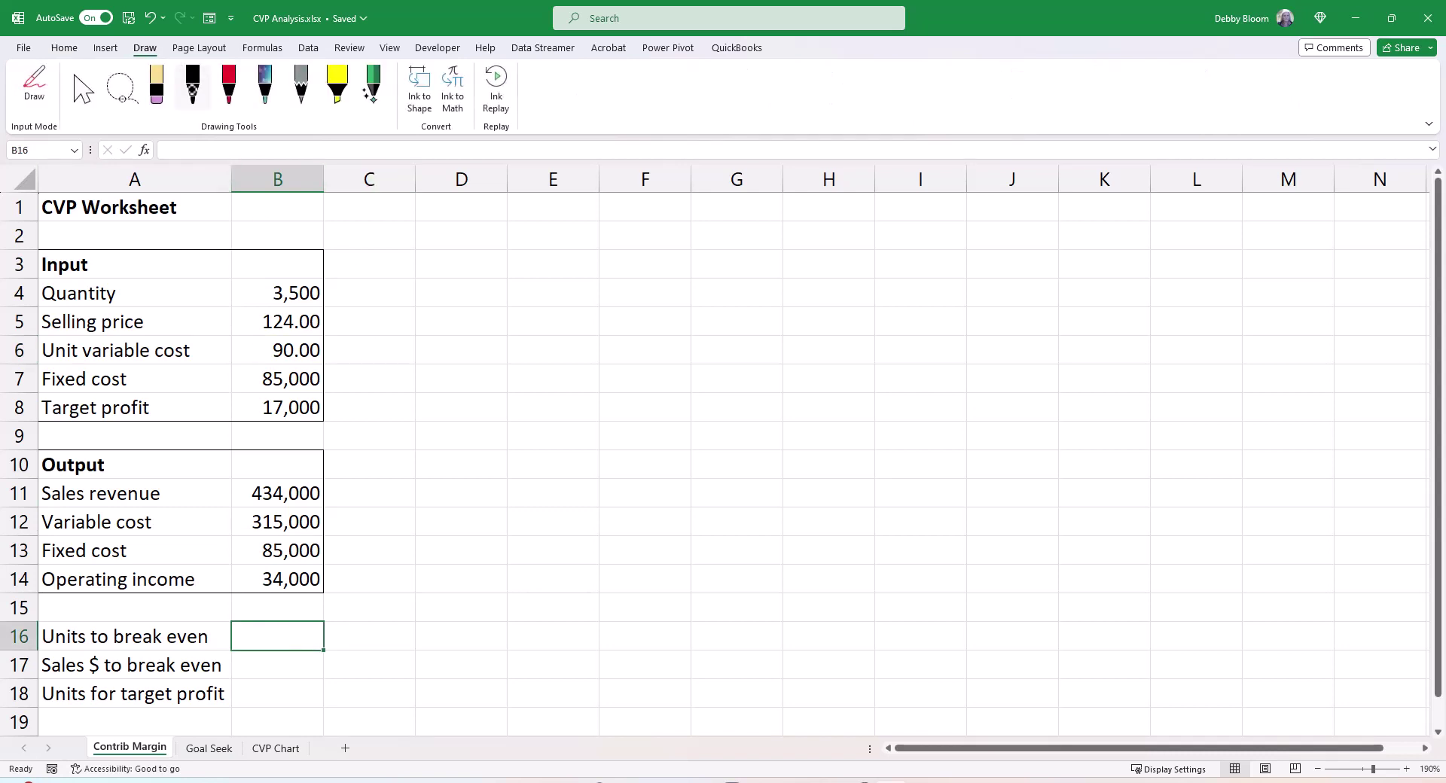
click(192, 86)
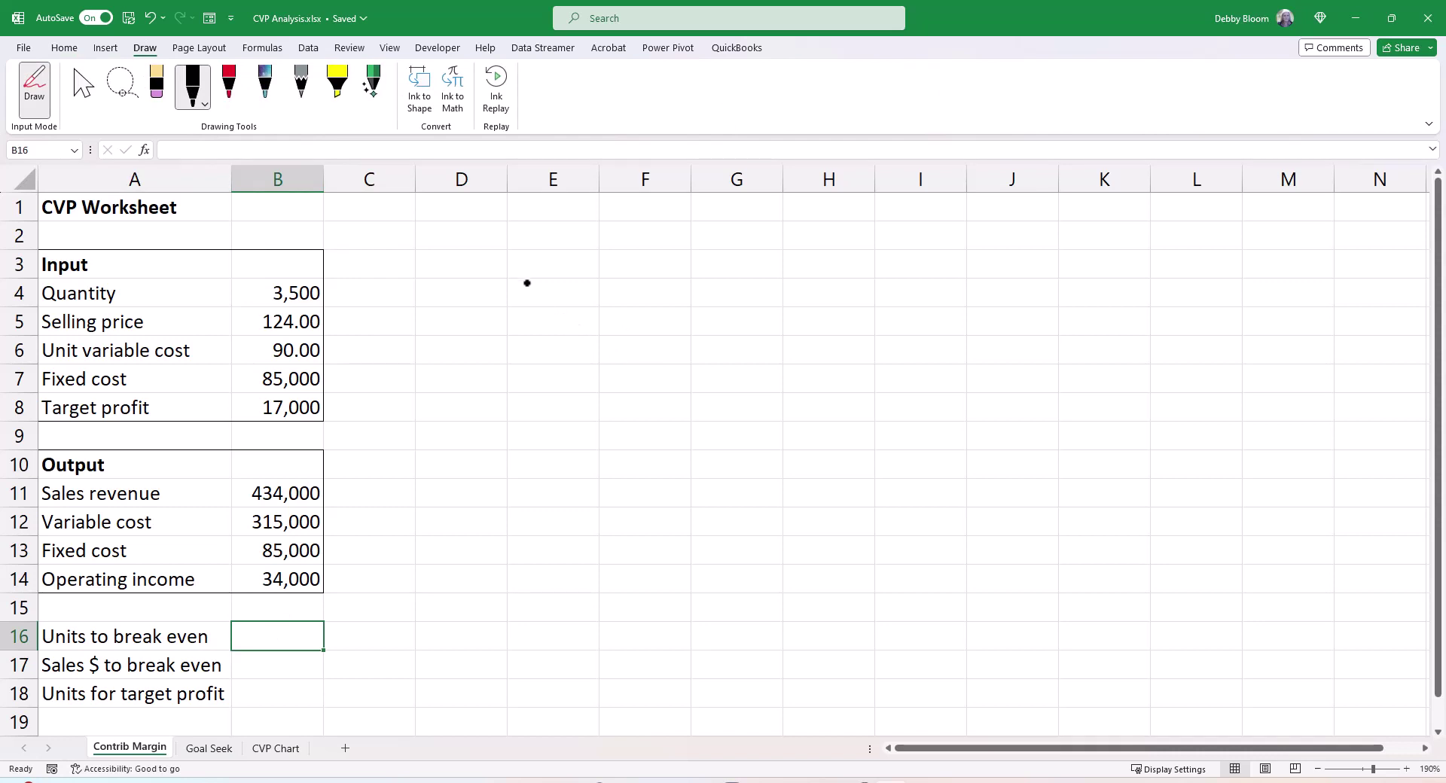
mouse_move(475, 276)
mouse_down()
mouse_move(475, 327)
mouse_move(482, 298)
mouse_move(472, 322)
mouse_move(505, 288)
mouse_move(522, 317)
mouse_move(506, 300)
mouse_move(528, 277)
mouse_move(558, 309)
mouse_move(648, 311)
mouse_move(661, 285)
mouse_move(681, 282)
mouse_move(668, 307)
mouse_move(745, 274)
mouse_move(788, 284)
mouse_move(799, 242)
mouse_move(816, 286)
mouse_move(881, 283)
mouse_move(898, 244)
mouse_move(911, 285)
mouse_up()
click(609, 268)
click(910, 276)
mouse_move(898, 236)
mouse_down()
mouse_move(913, 285)
mouse_move(960, 288)
mouse_move(988, 271)
mouse_move(972, 263)
mouse_up()
mouse_move(1015, 255)
mouse_down()
mouse_move(1007, 280)
mouse_move(1035, 250)
mouse_move(1060, 249)
mouse_up()
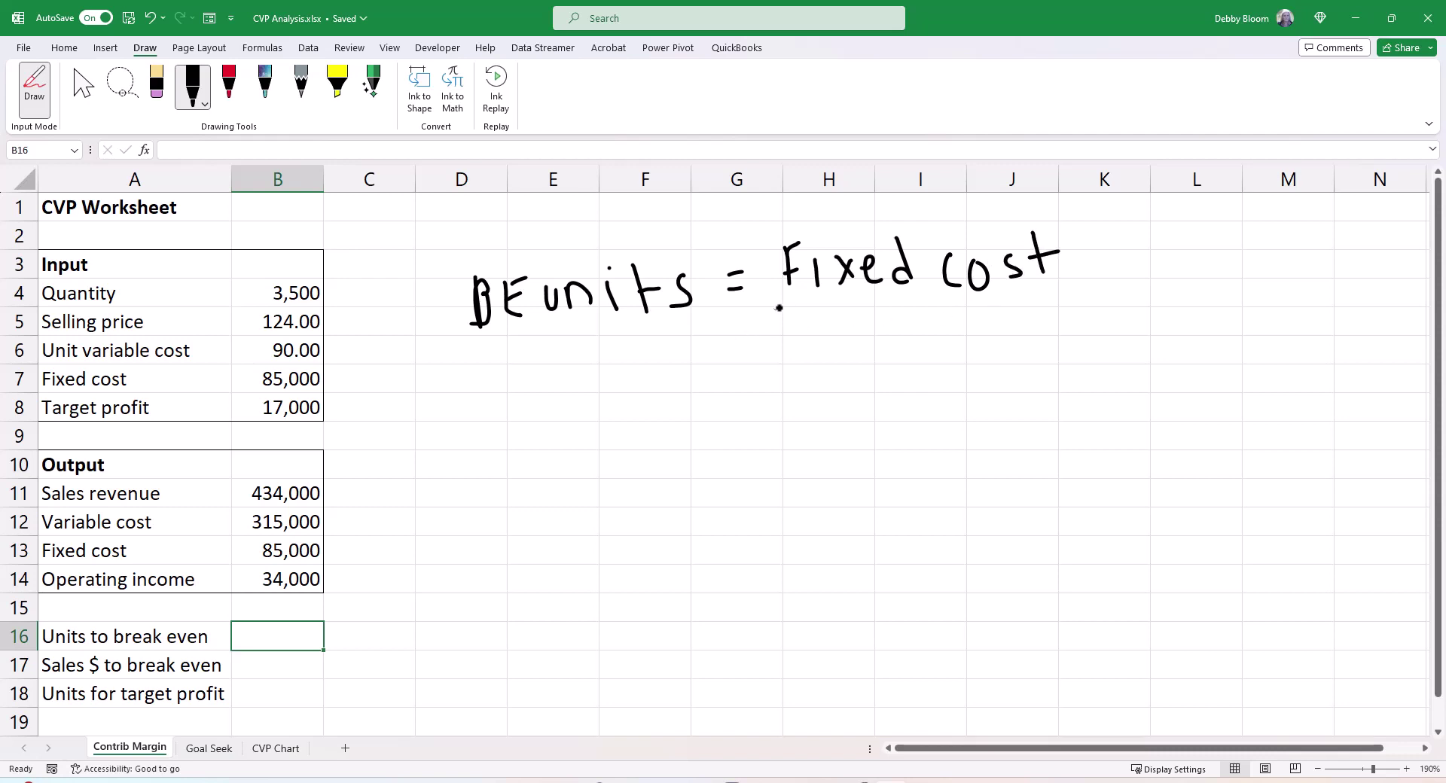
Complete the handwritten fraction with a dividing line and the denominator "(Price - Unit variable)", and leave ink drawing mode
mouse_move(776, 308)
mouse_down()
mouse_move(1079, 290)
mouse_move(776, 337)
mouse_move(781, 366)
mouse_move(796, 368)
mouse_move(801, 339)
mouse_move(795, 349)
mouse_up()
mouse_move(809, 343)
mouse_down()
mouse_move(812, 366)
mouse_move(859, 335)
mouse_move(866, 359)
mouse_move(878, 342)
mouse_move(893, 362)
mouse_move(915, 344)
mouse_move(938, 357)
mouse_move(952, 324)
mouse_up()
mouse_move(961, 333)
mouse_down()
mouse_move(984, 354)
mouse_move(1024, 332)
mouse_move(1061, 342)
mouse_move(1073, 314)
mouse_move(1089, 337)
mouse_move(1111, 318)
mouse_move(1138, 334)
mouse_move(1186, 290)
mouse_move(1209, 324)
mouse_move(1226, 287)
mouse_move(1218, 329)
mouse_up()
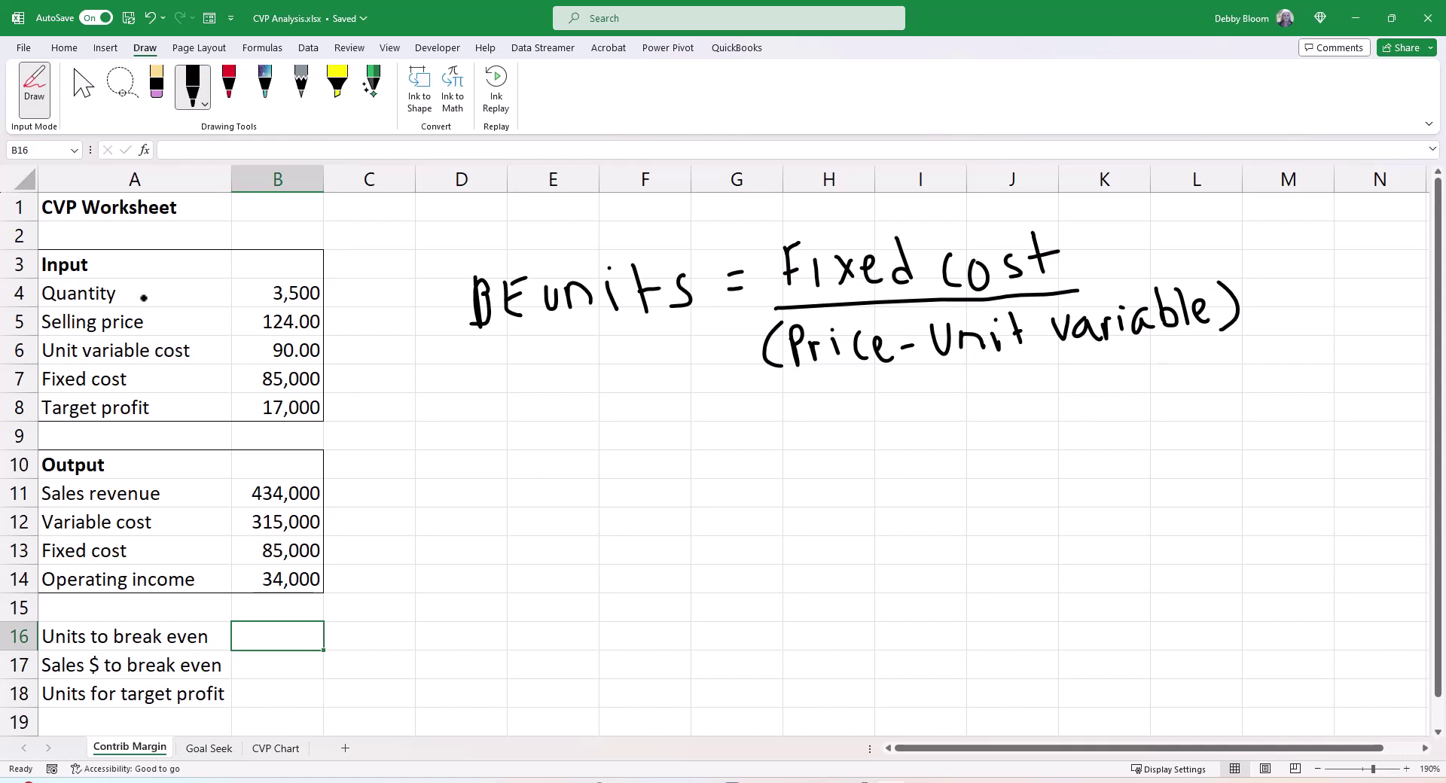
click(34, 91)
click(64, 48)
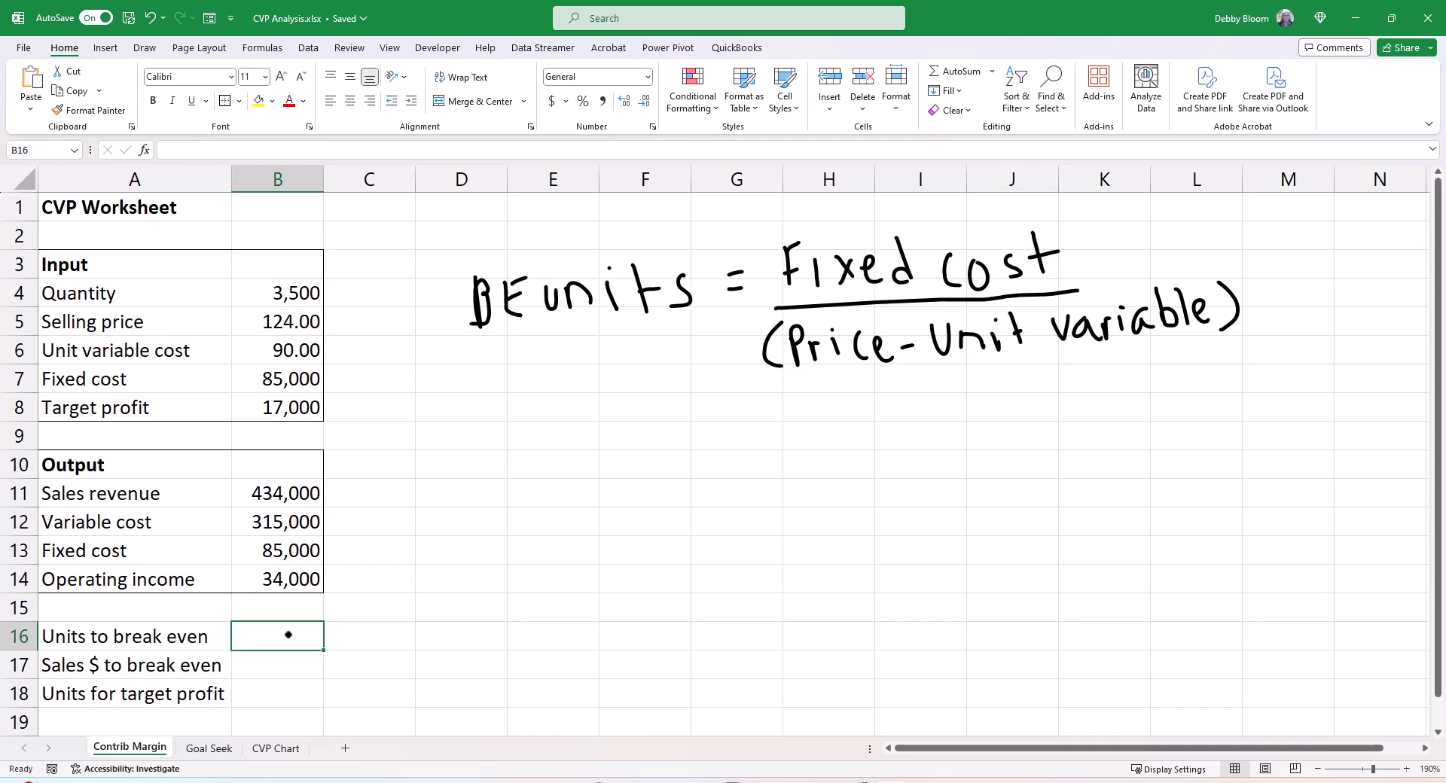
Enter the break-even units formula =B7/(B5-B6) in cell B16, dividing fixed cost by price minus unit variable cost
text(=)
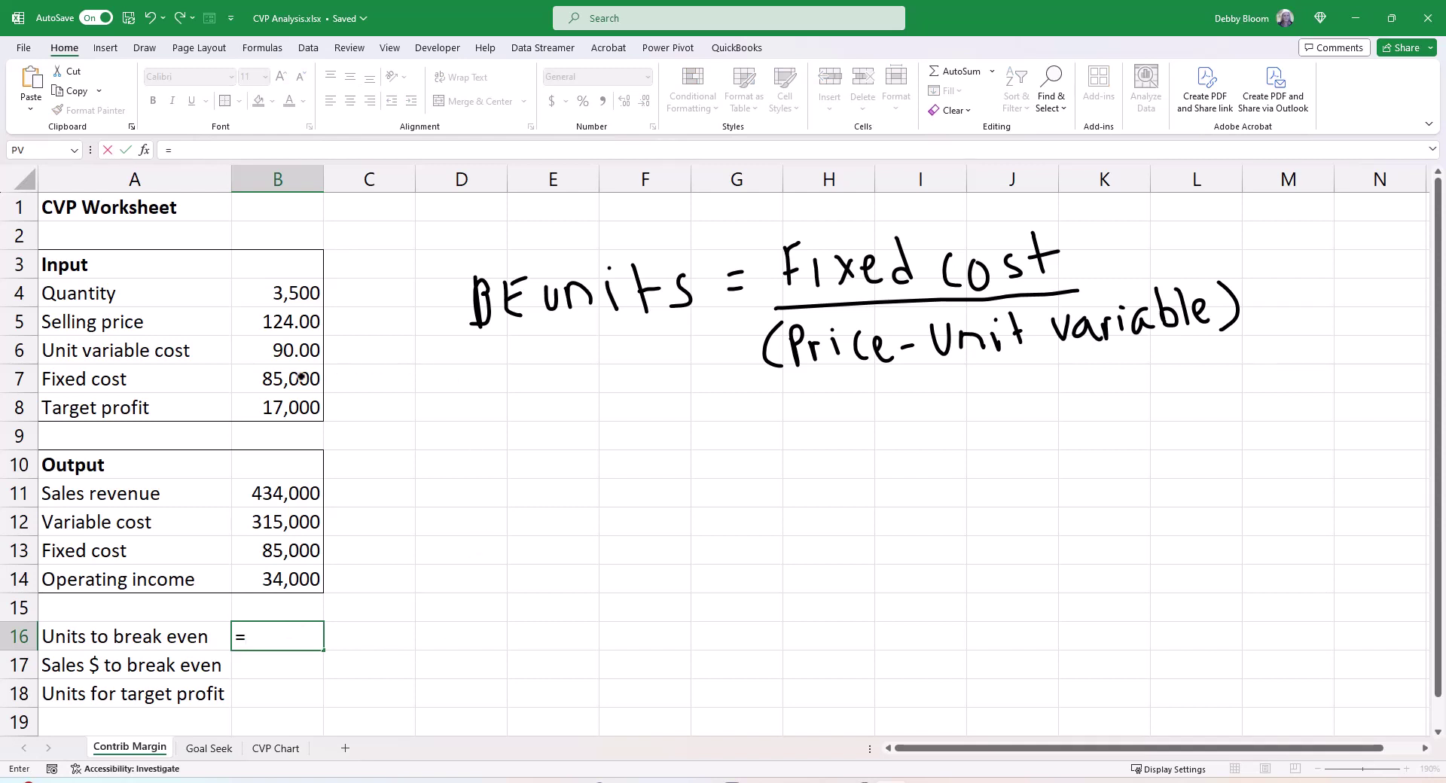
click(301, 377)
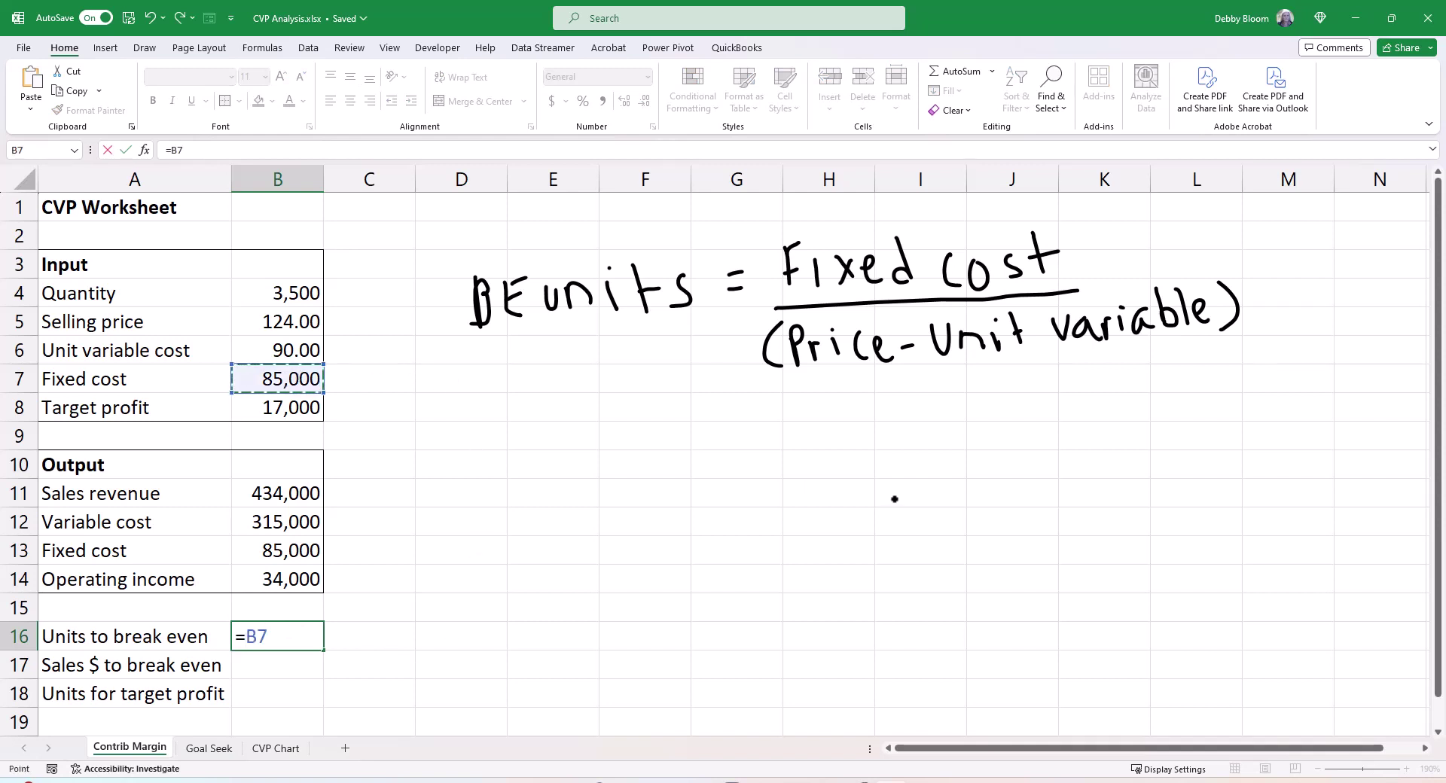
text(/()
click(295, 323)
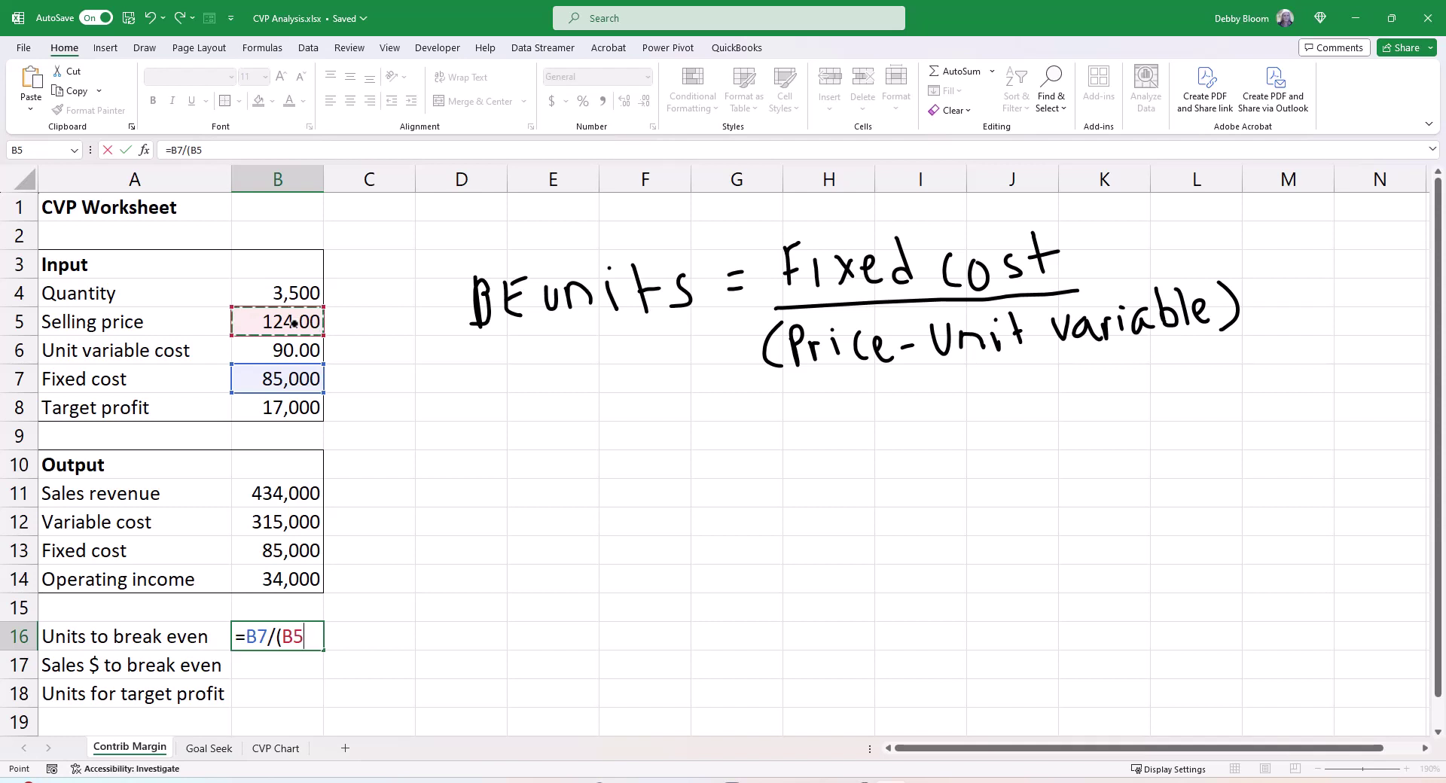
text(-)
click(300, 347)
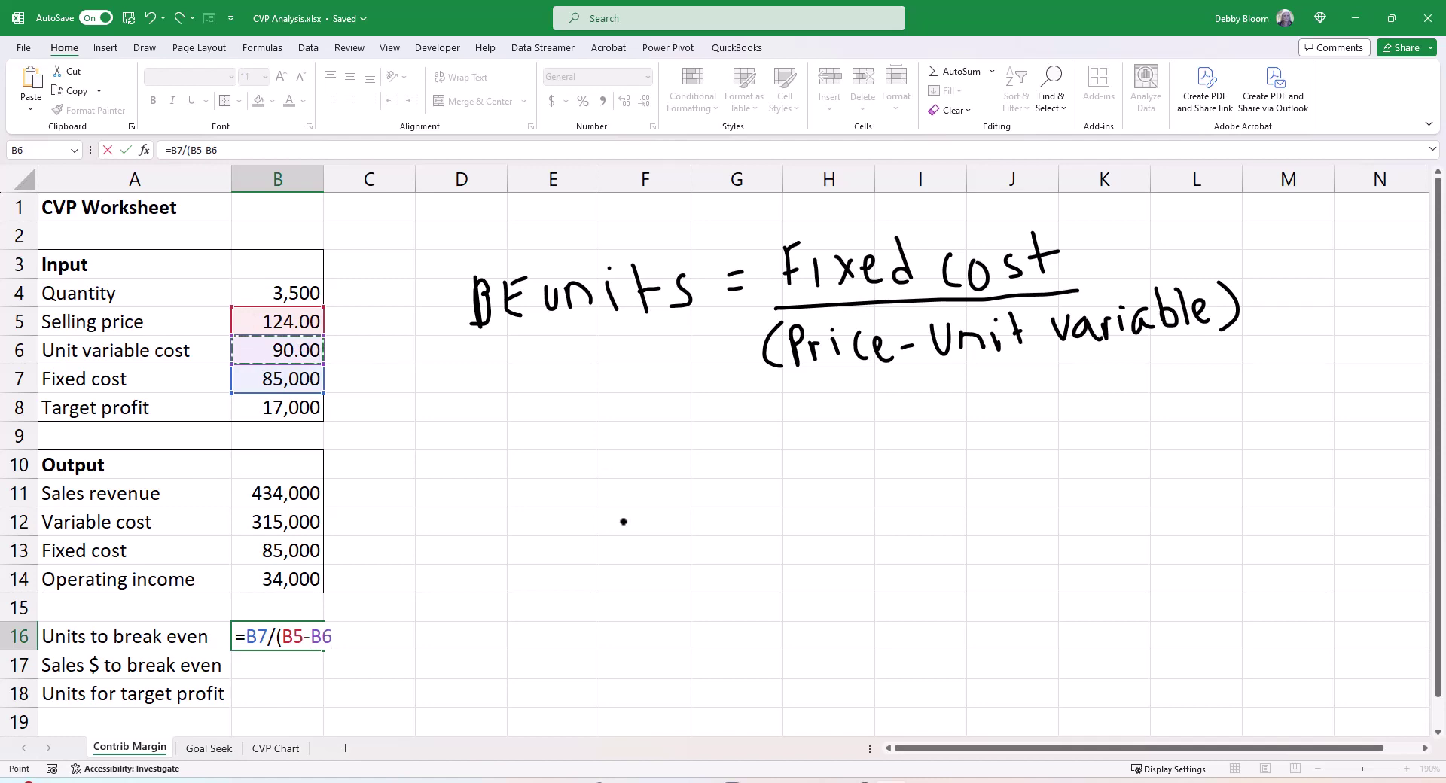
text())
key(Return)
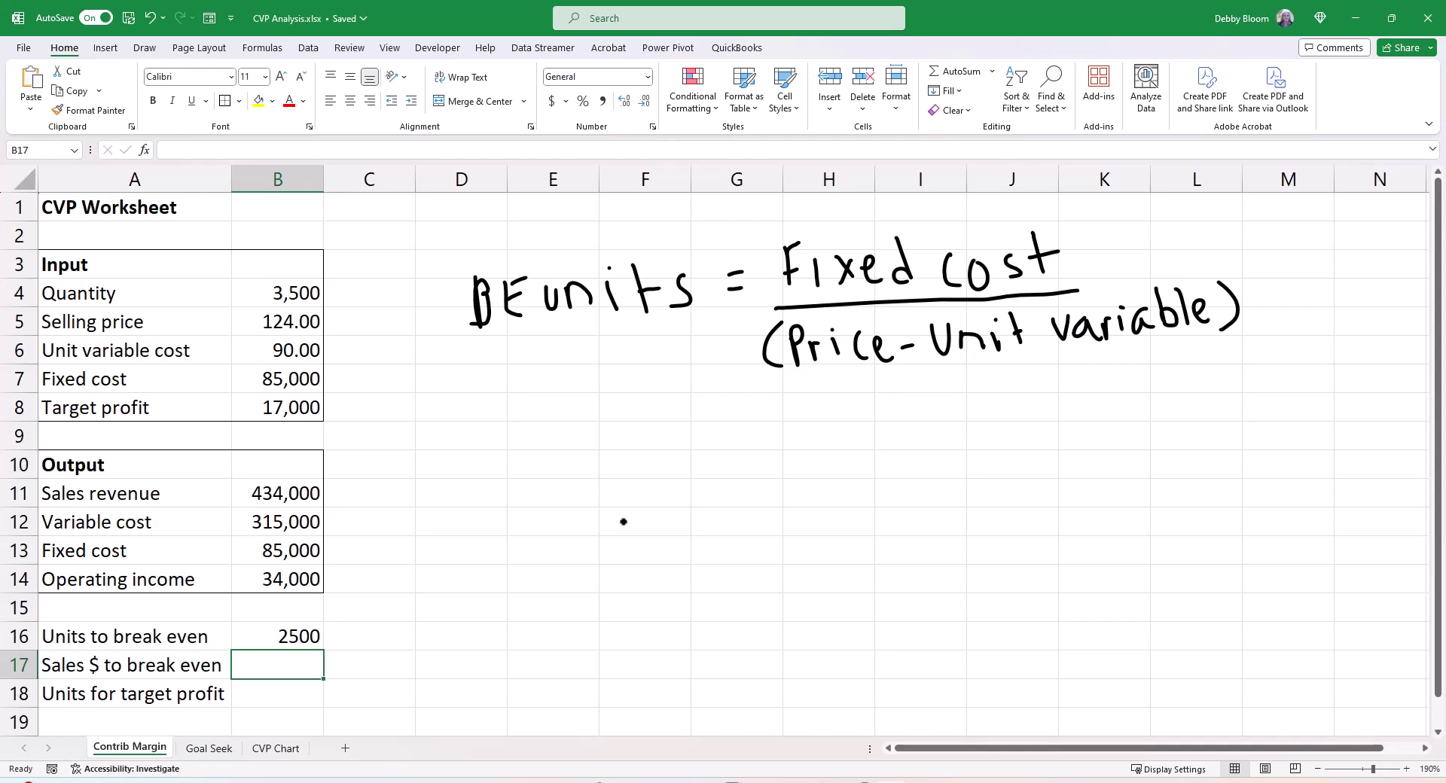
Enter the break-even sales dollars formula =B16*B5 in cell B17, multiplying break-even units by selling price
text(=)
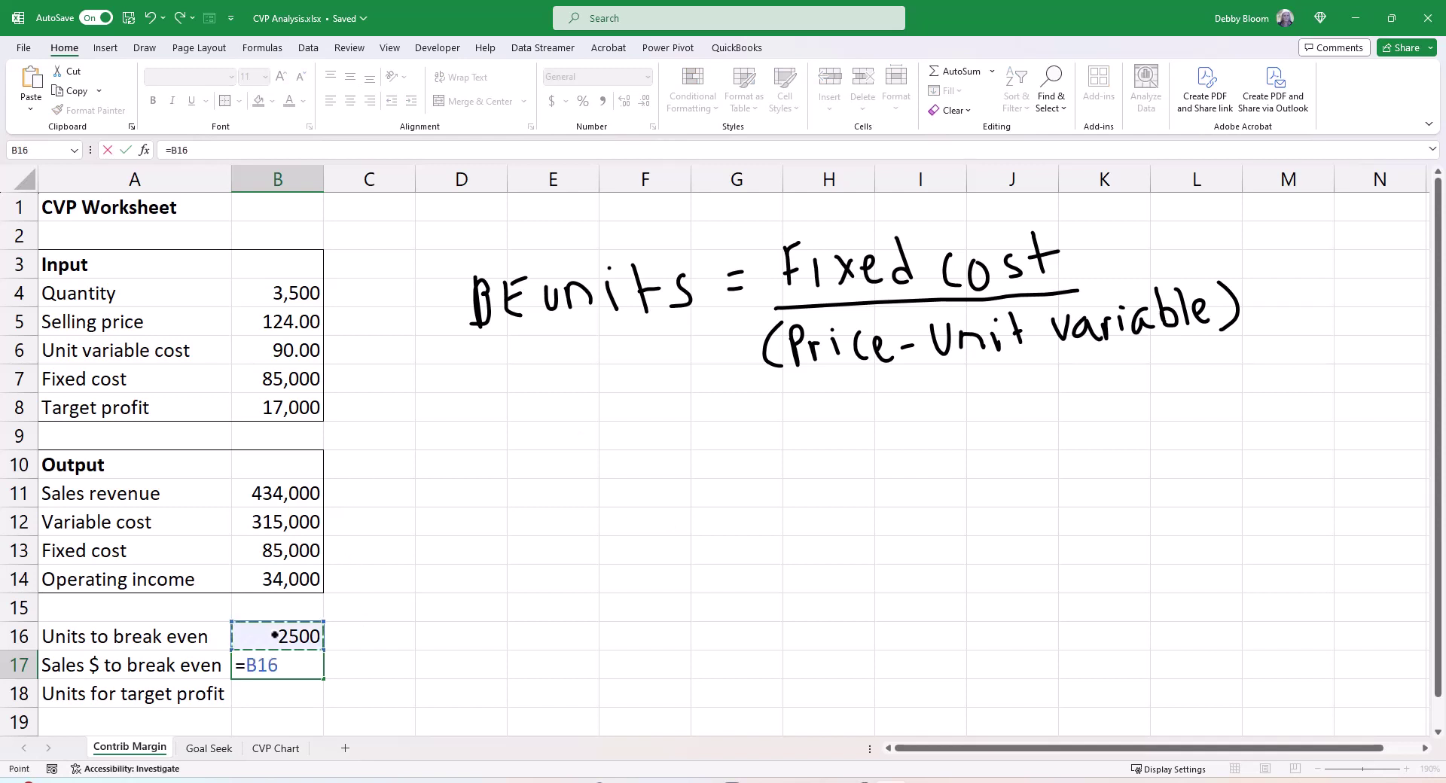
text(*)
click(290, 329)
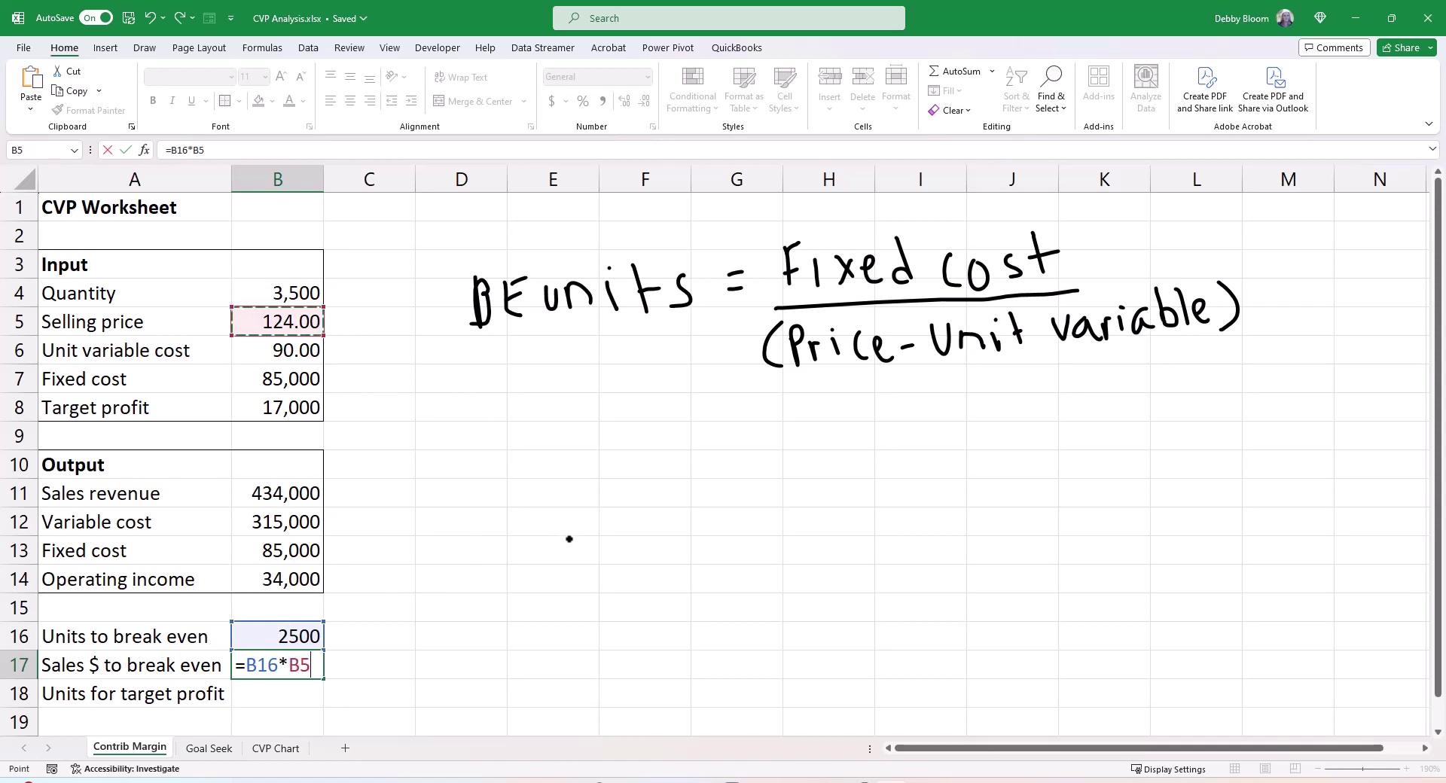
key(Return)
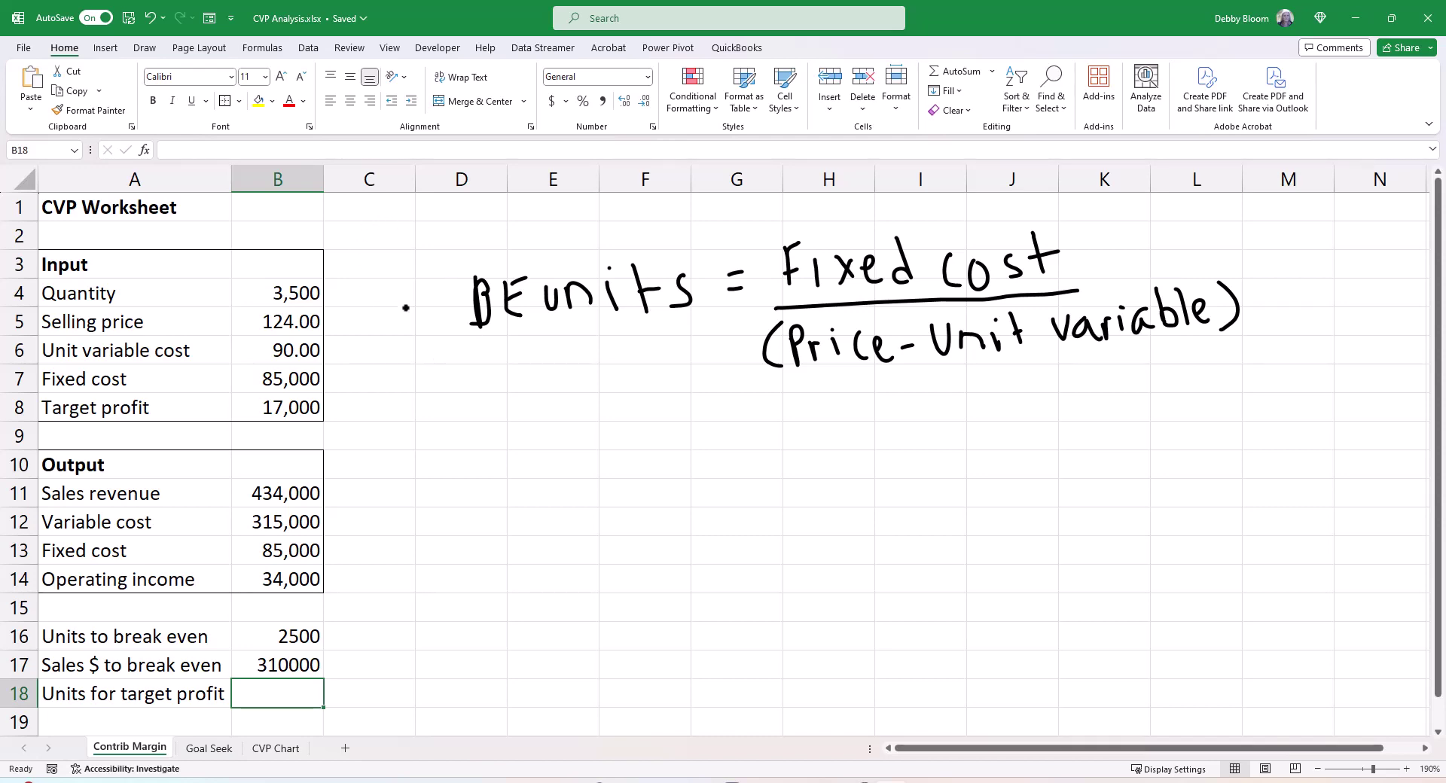
Strike out "BE" in the handwritten formula and write "target" below it in ink
click(143, 48)
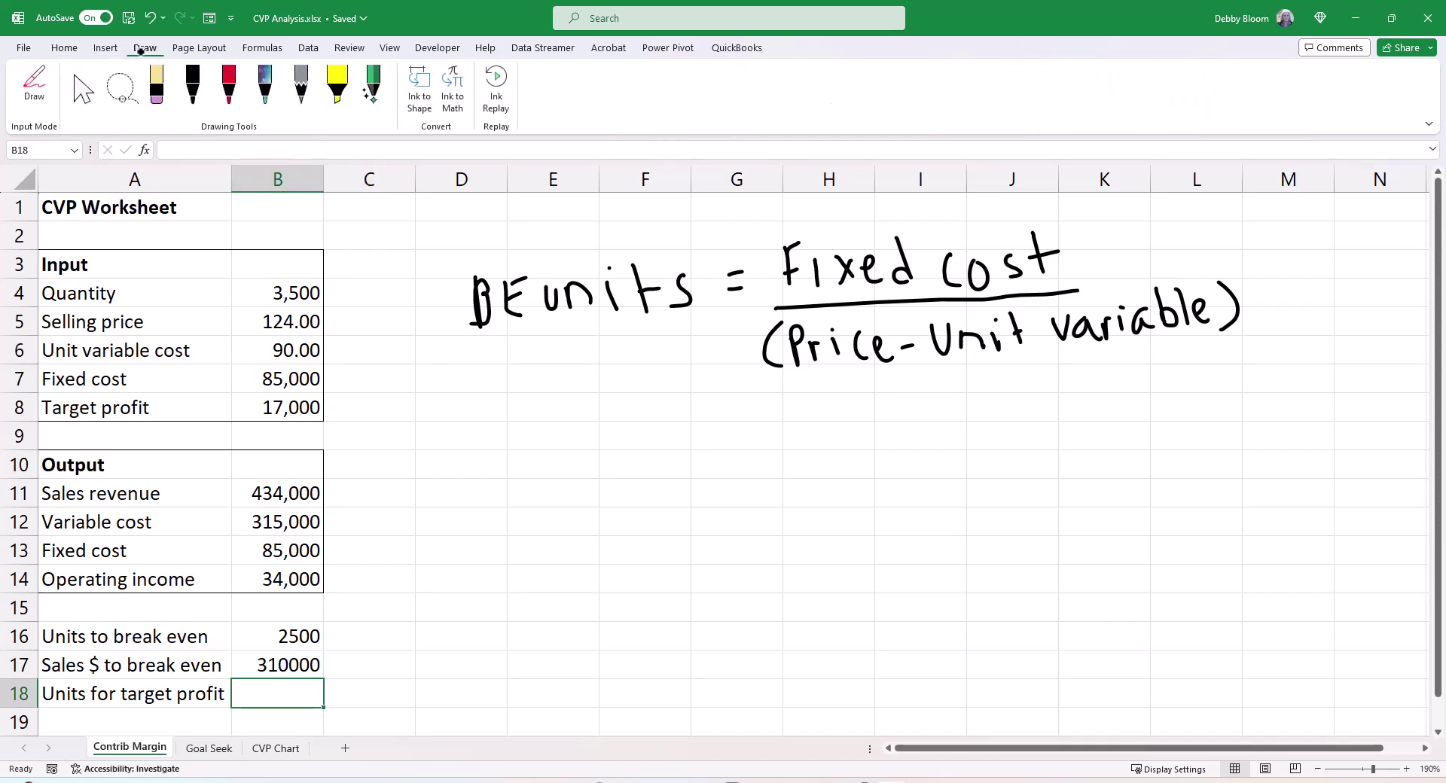
click(28, 95)
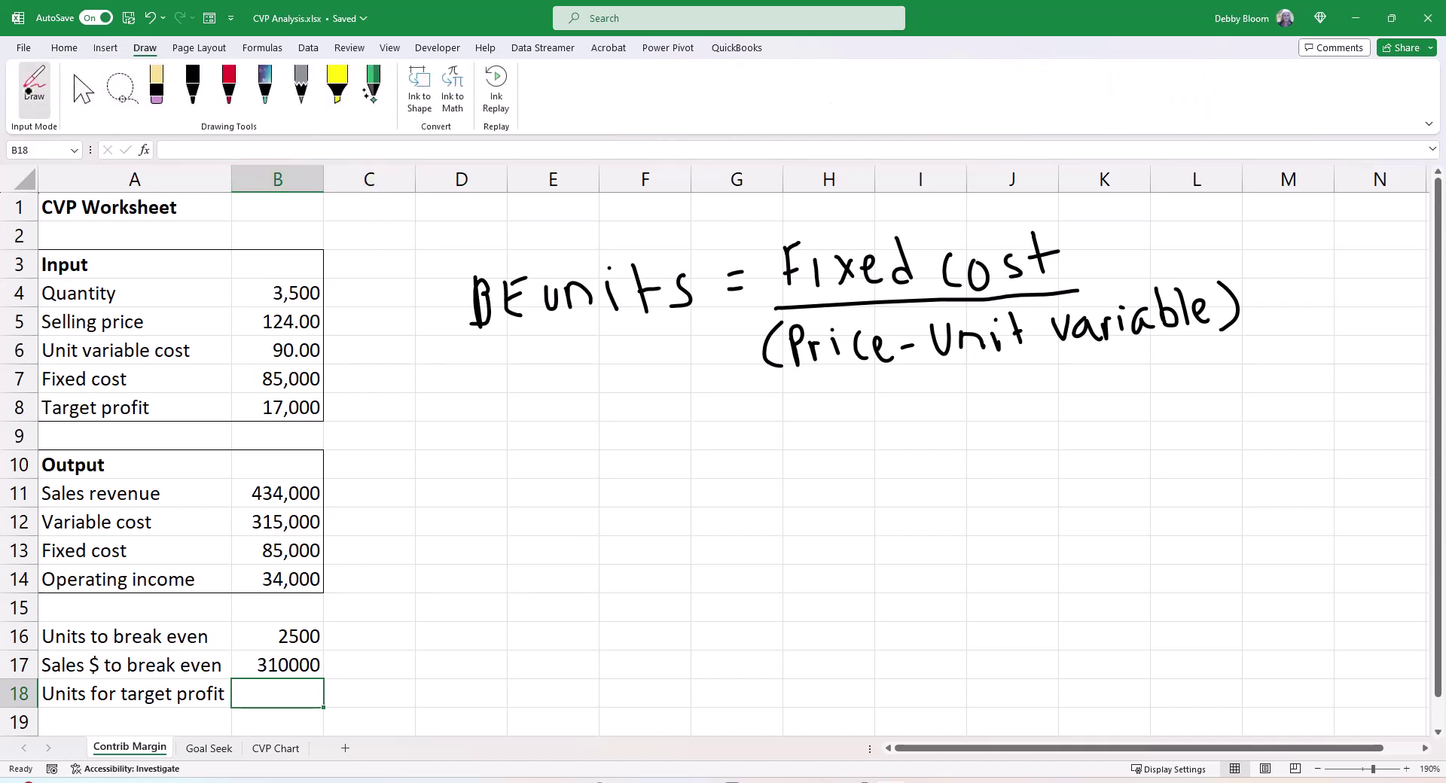
drag(471, 325, 504, 282)
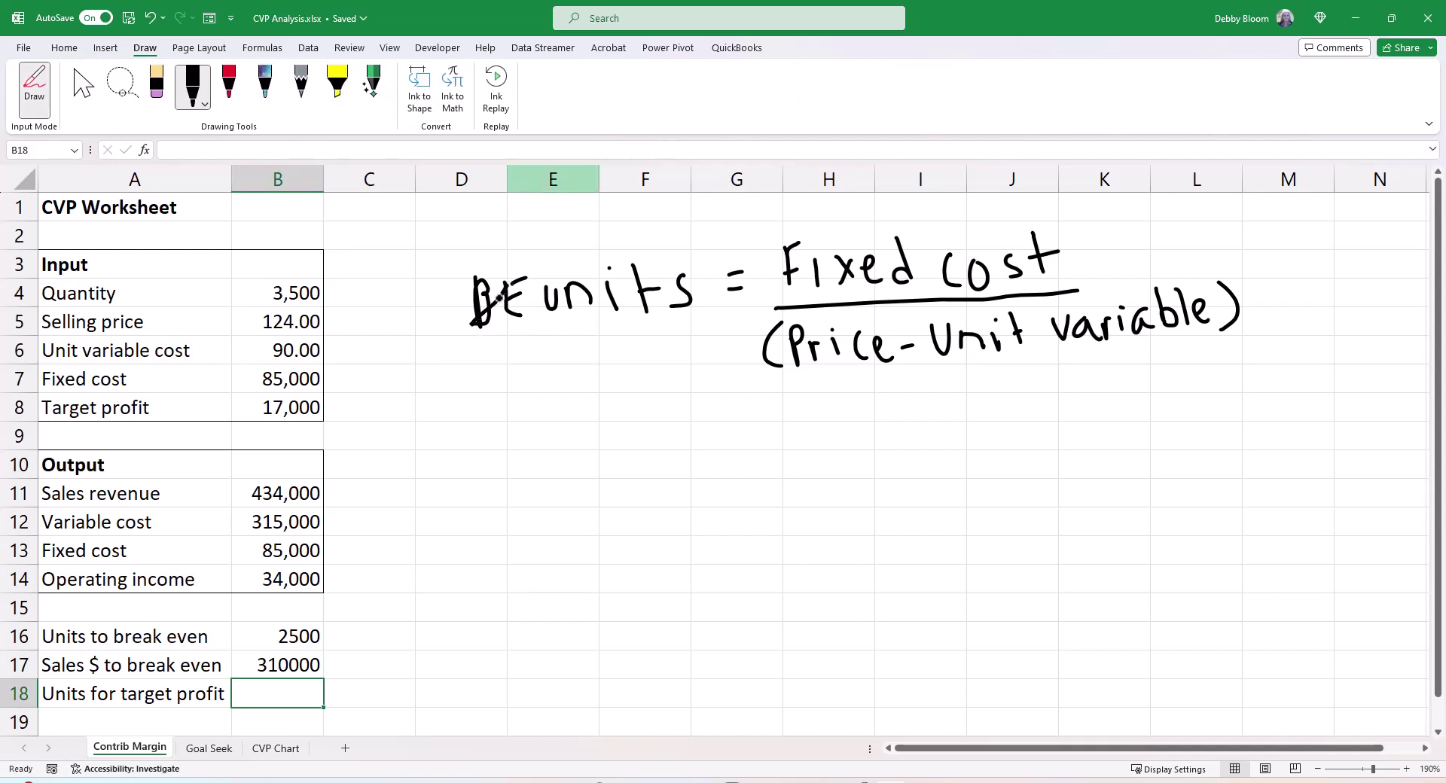
mouse_move(462, 346)
mouse_down()
mouse_move(470, 383)
mouse_move(477, 359)
mouse_move(532, 374)
mouse_move(535, 340)
mouse_move(574, 354)
mouse_move(559, 383)
mouse_move(603, 372)
mouse_move(614, 351)
mouse_up()
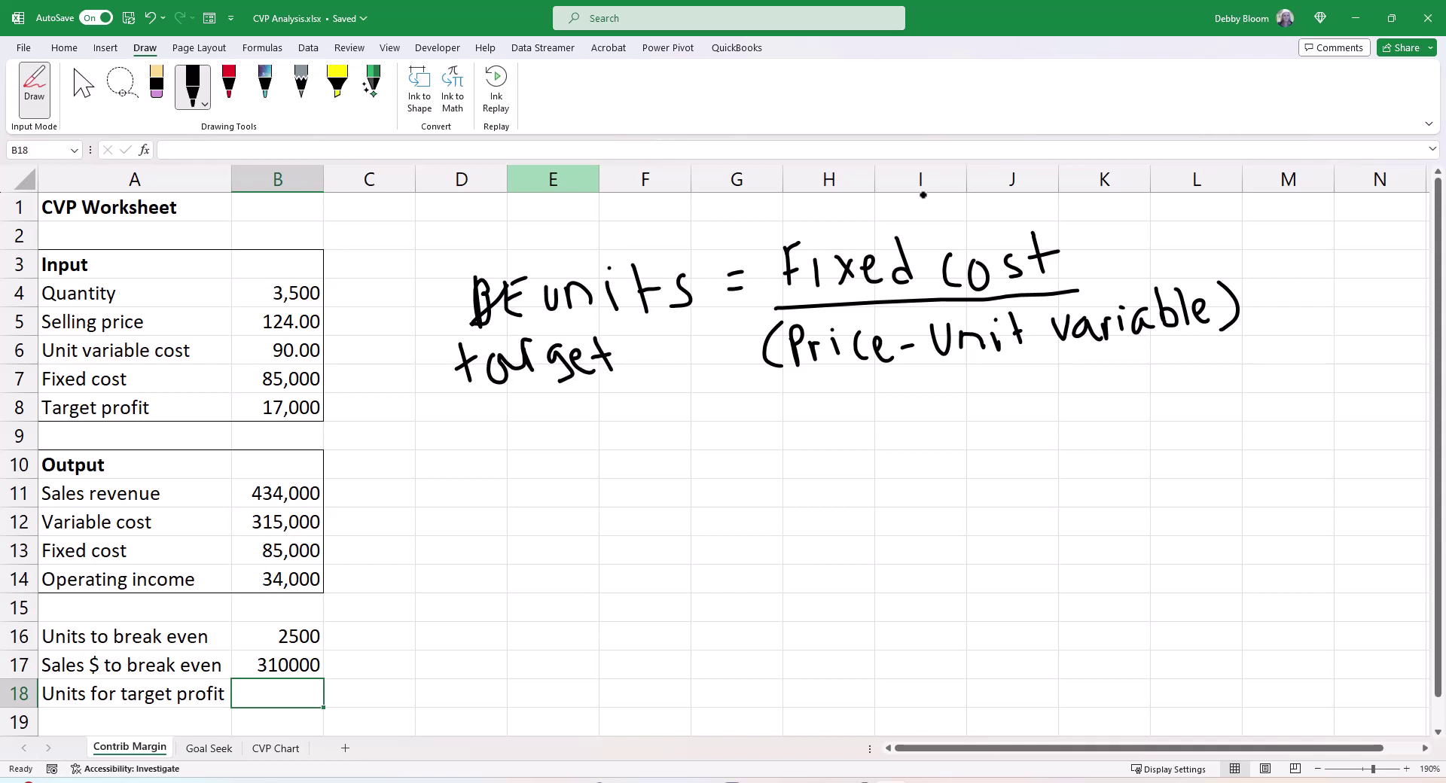
Extend the handwritten numerator to "(Fixed cost + target)", lengthen the fraction line beneath it, and leave ink drawing mode
mouse_move(791, 224)
mouse_down()
mouse_move(768, 257)
mouse_move(789, 301)
mouse_up()
mouse_move(1089, 238)
mouse_down()
mouse_move(1090, 273)
mouse_move(1139, 242)
mouse_move(1145, 266)
mouse_move(1156, 238)
mouse_move(1185, 261)
mouse_move(1194, 235)
mouse_move(1221, 239)
mouse_move(1224, 267)
mouse_move(1275, 227)
mouse_move(1277, 247)
mouse_move(1290, 229)
mouse_move(1316, 235)
mouse_move(1303, 254)
mouse_up()
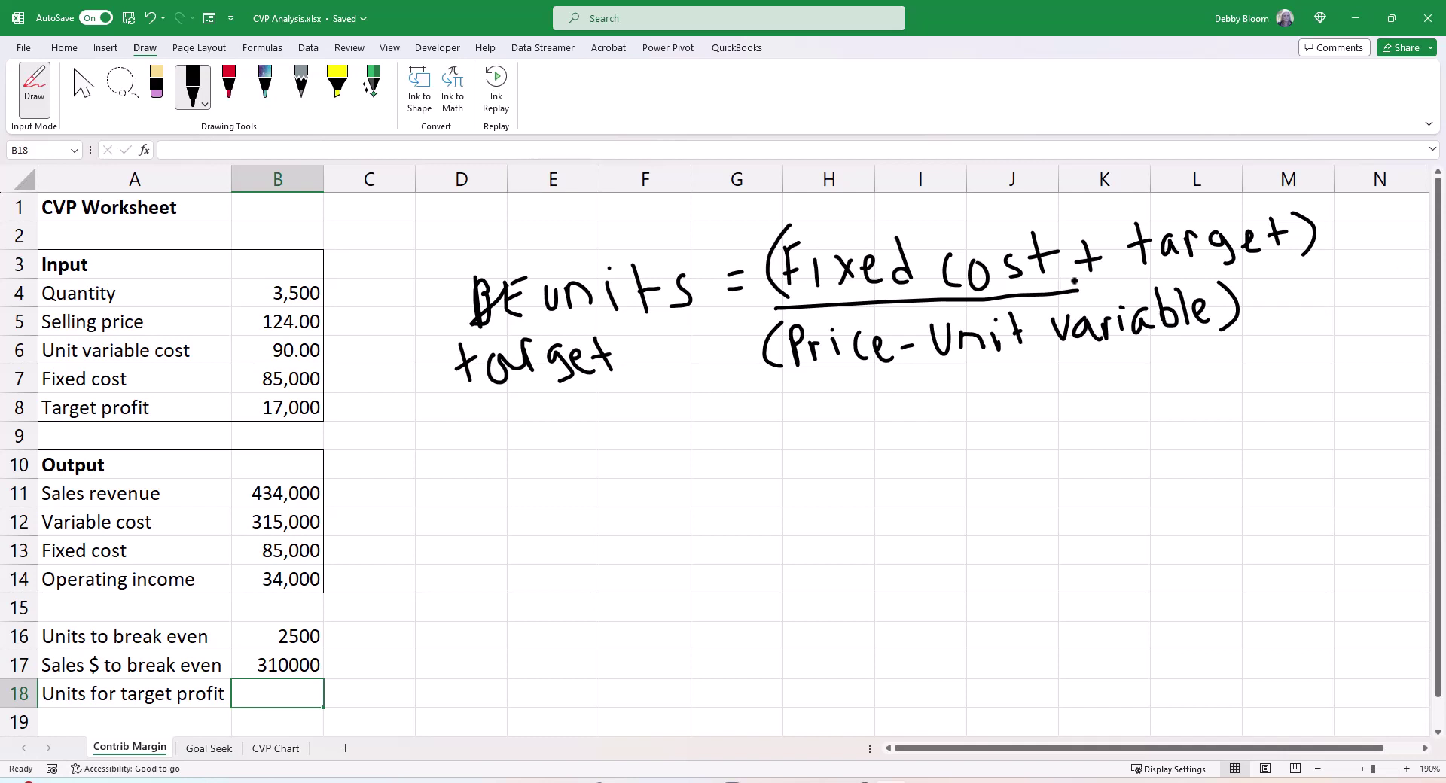
drag(1077, 290, 1292, 263)
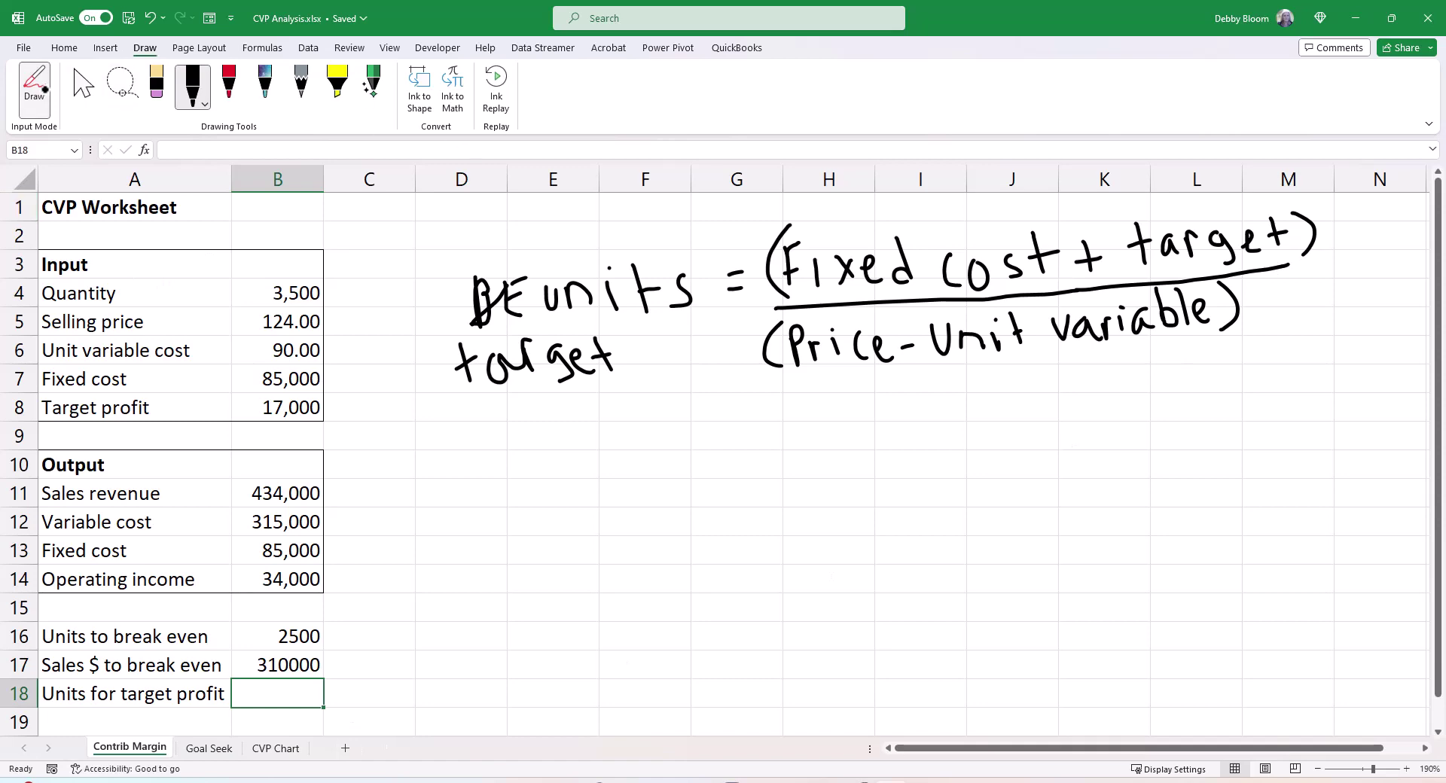
click(34, 85)
click(68, 46)
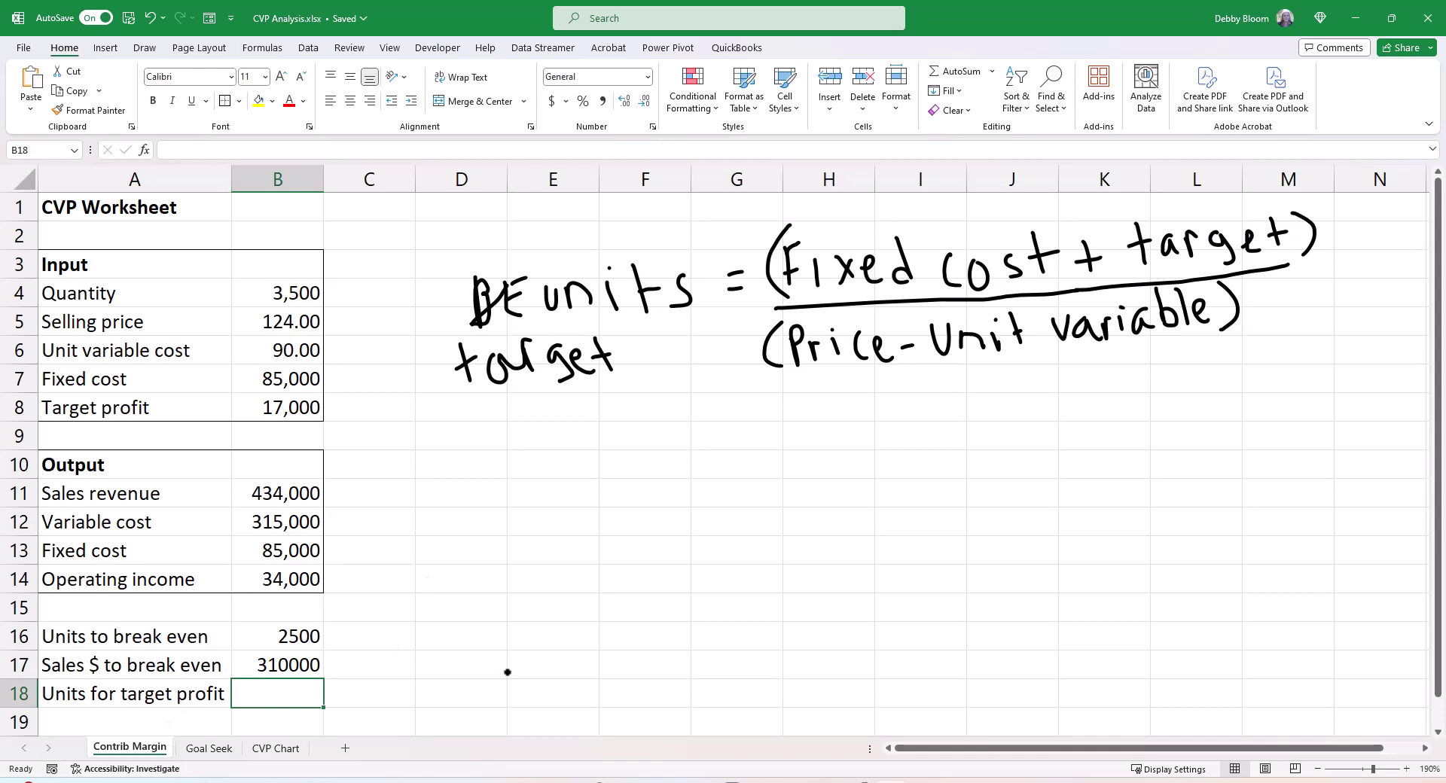
Enter the target-profit units formula =(B7+B8)/(B5-B6) in cell B18, adding target profit to fixed cost in the numerator
text(=)
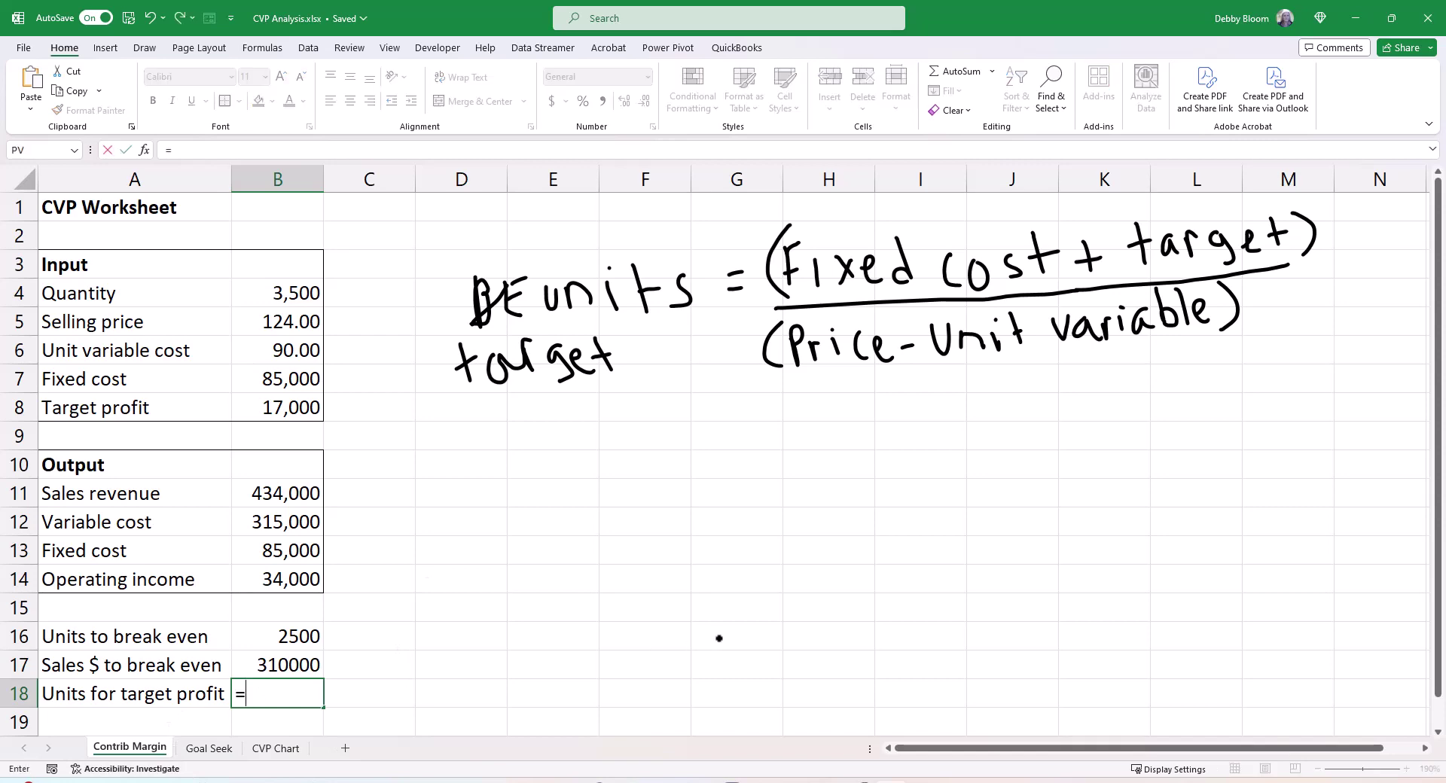
text(()
click(287, 382)
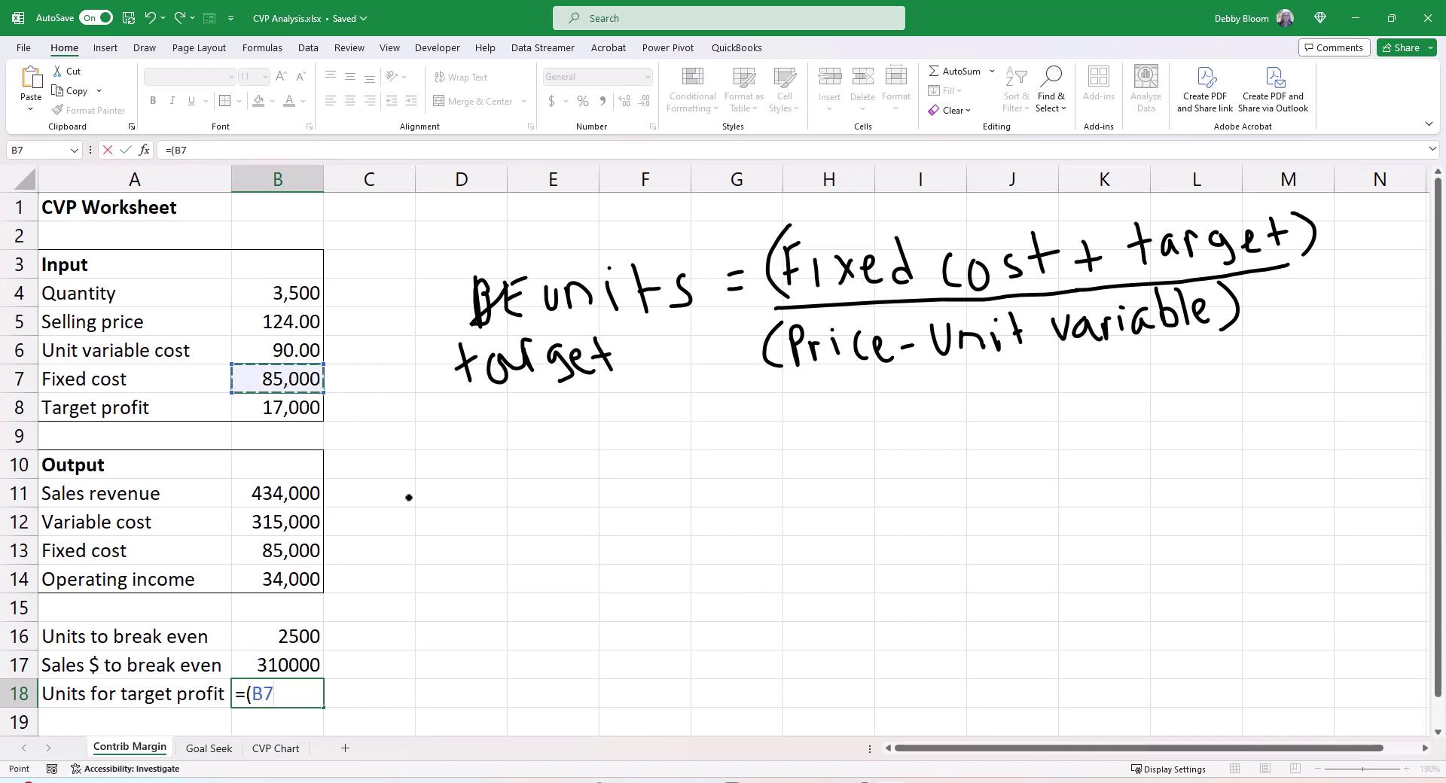
text(+)
click(299, 407)
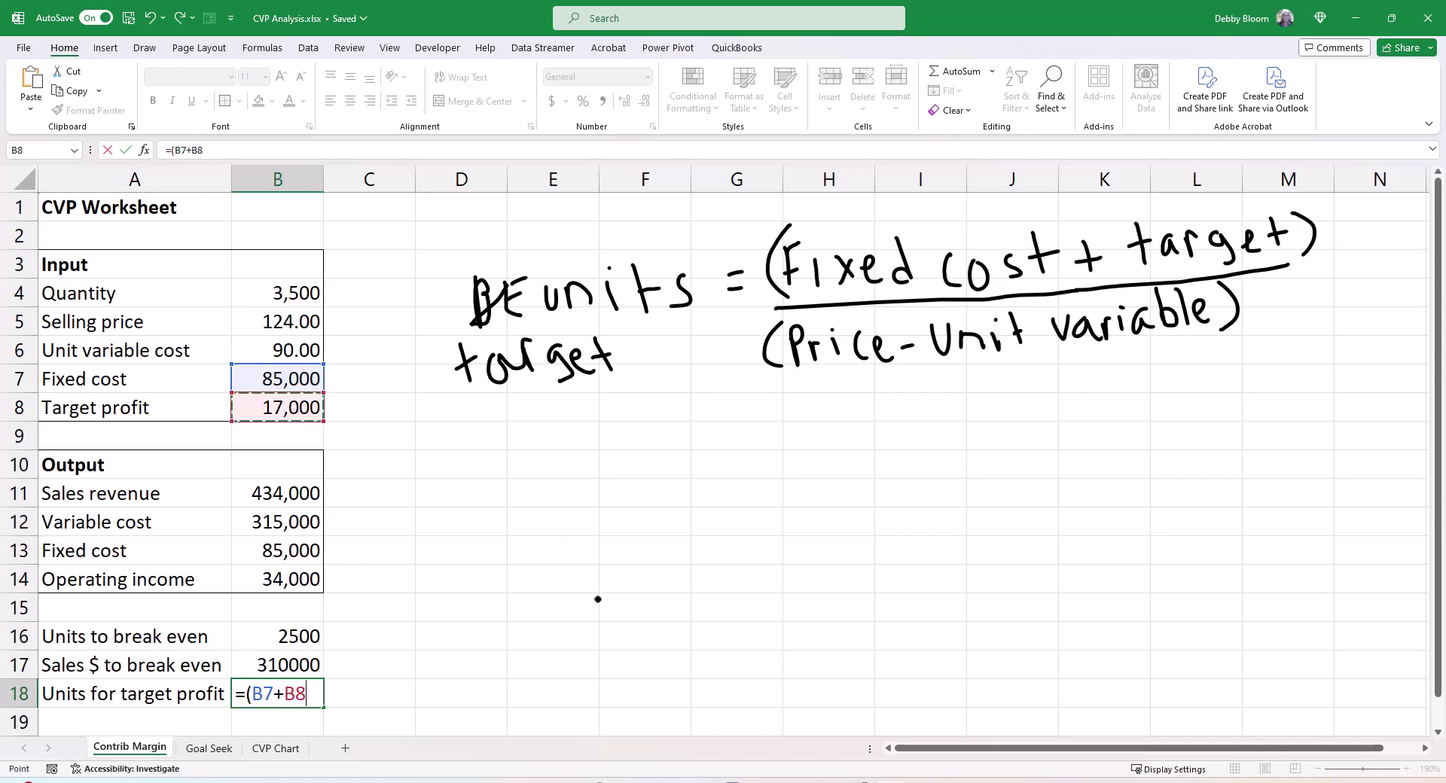
text()/()
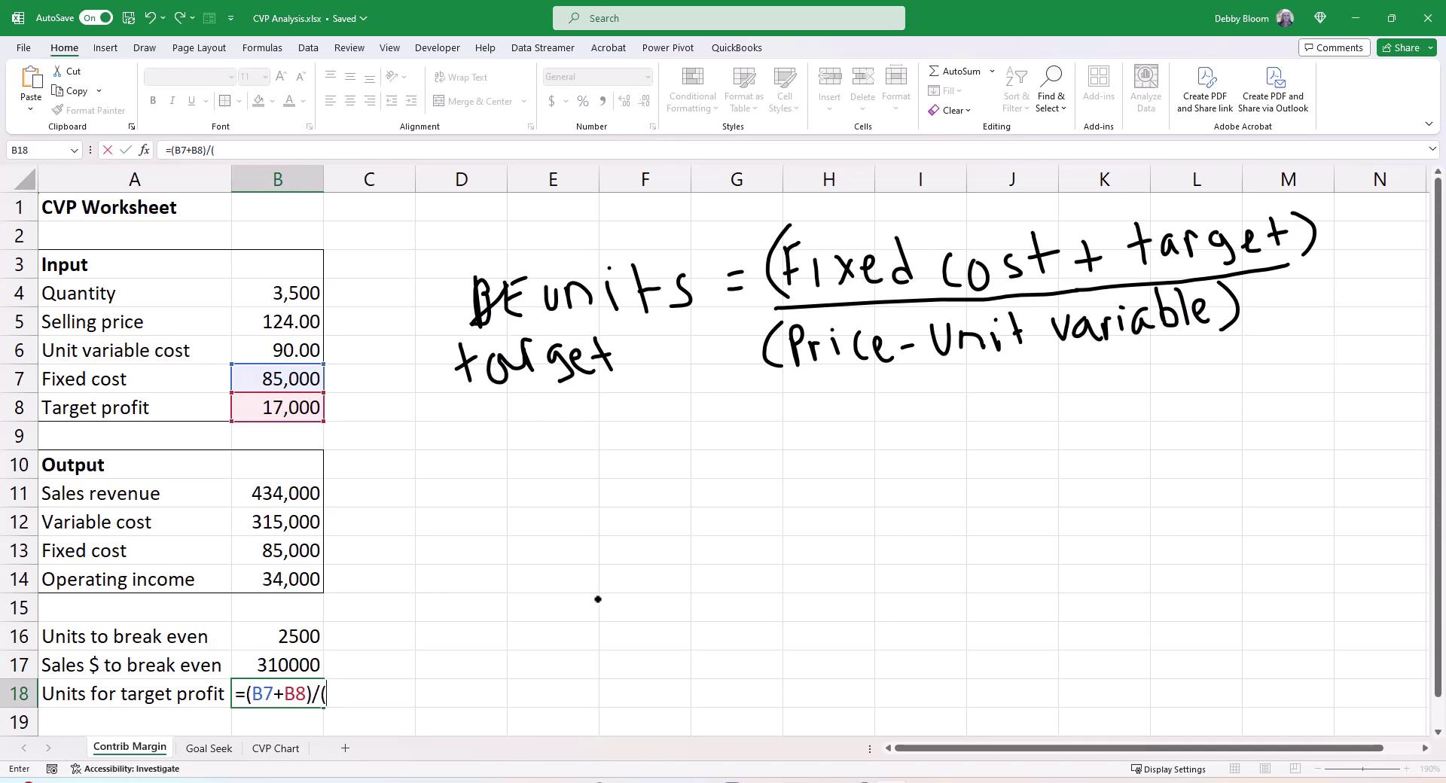
click(283, 320)
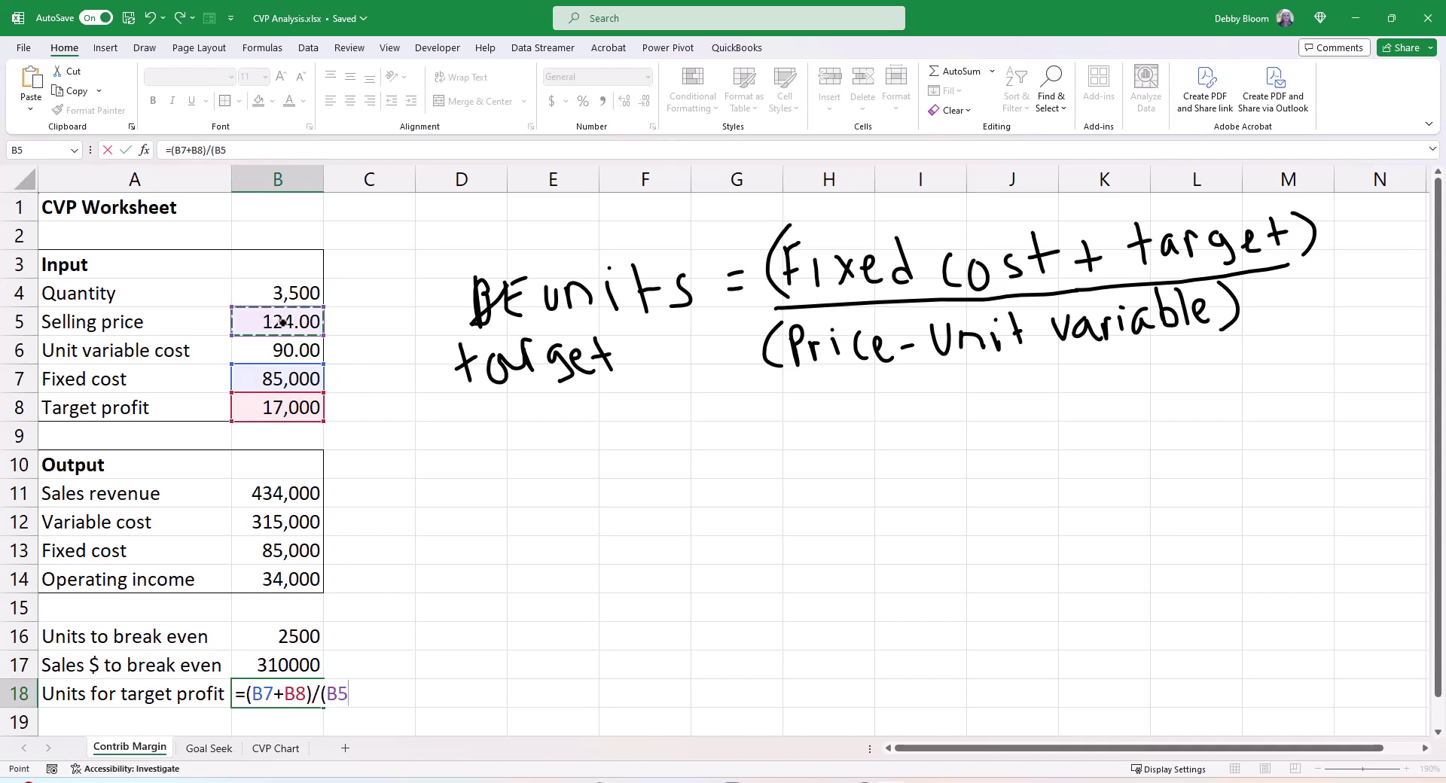
text(-)
click(287, 351)
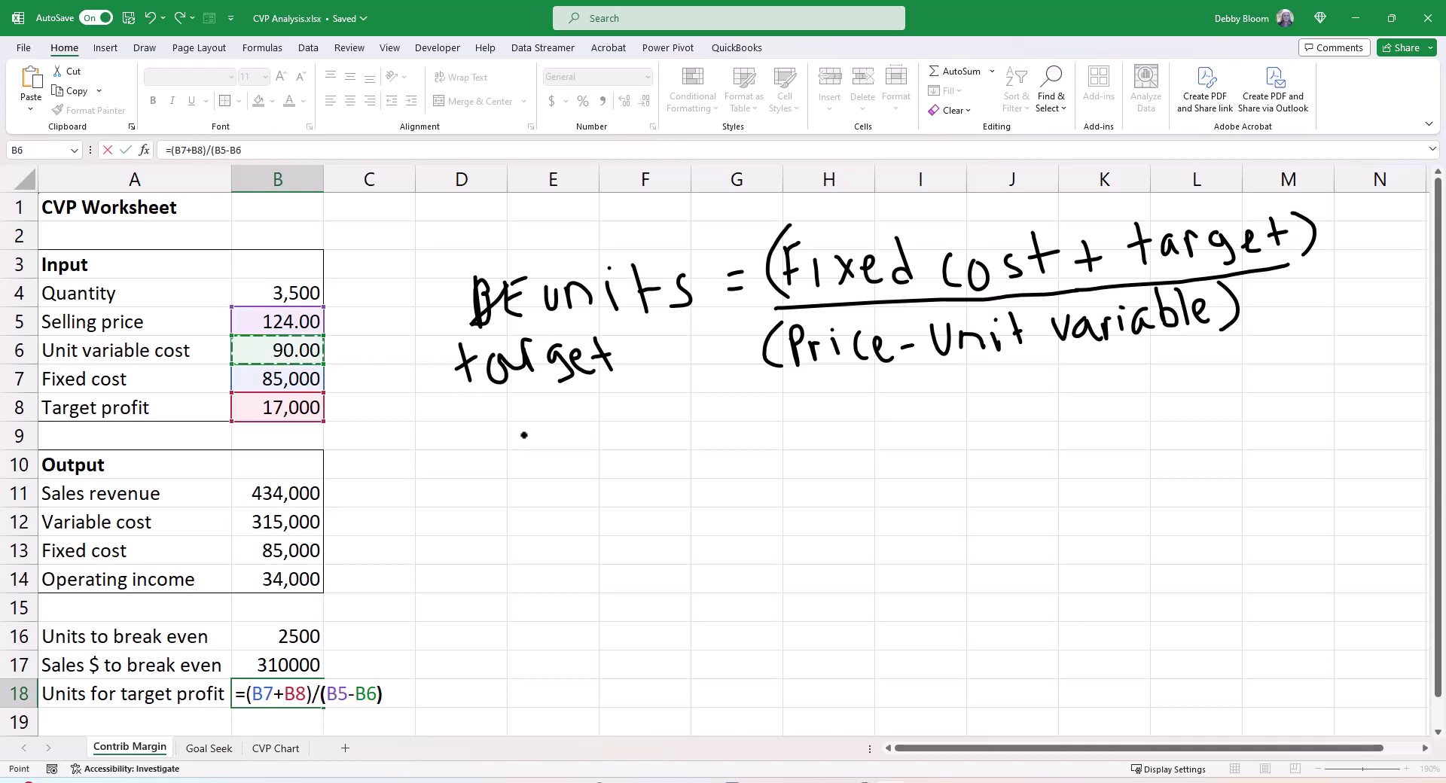
text())
key(Return)
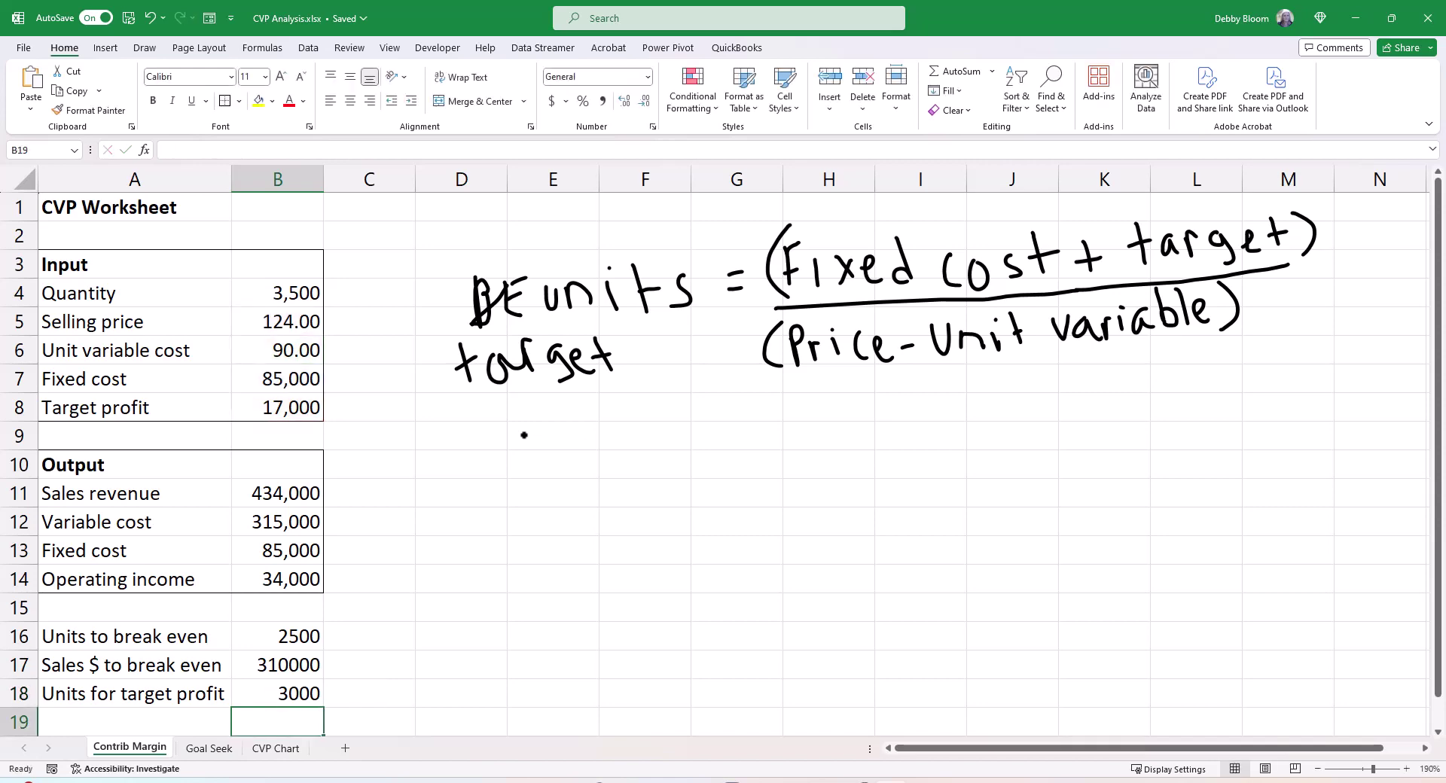